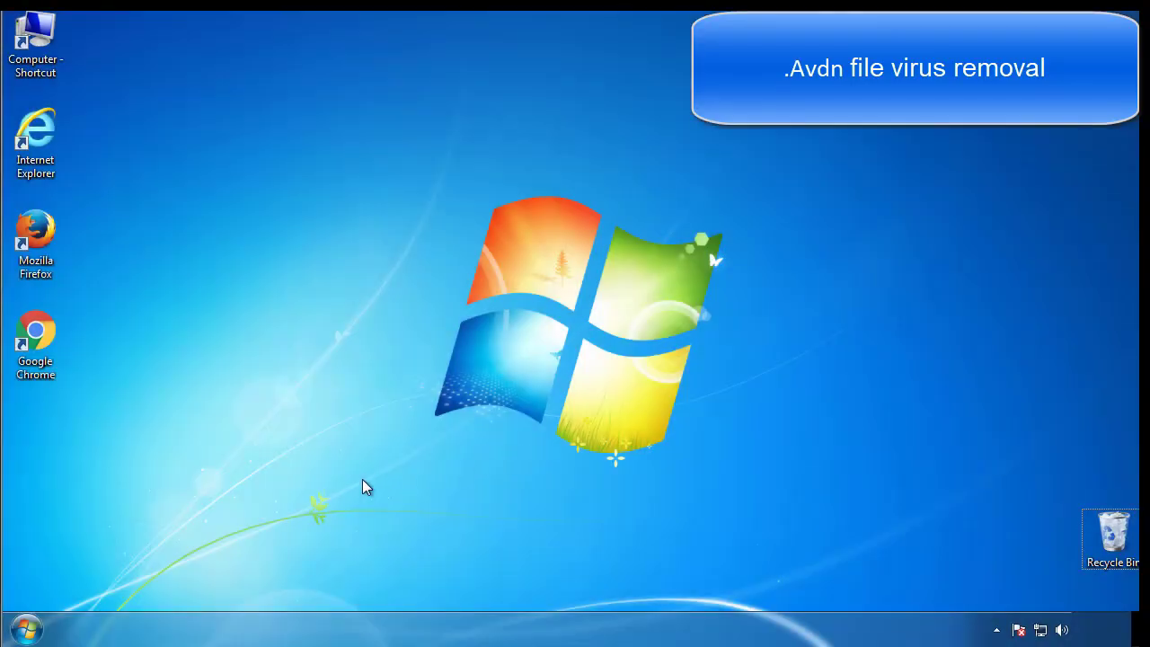
Step: Launch msconfig, enable Minimal safe boot on the Boot tab, and restart into Safe Mode
left_click(37, 629)
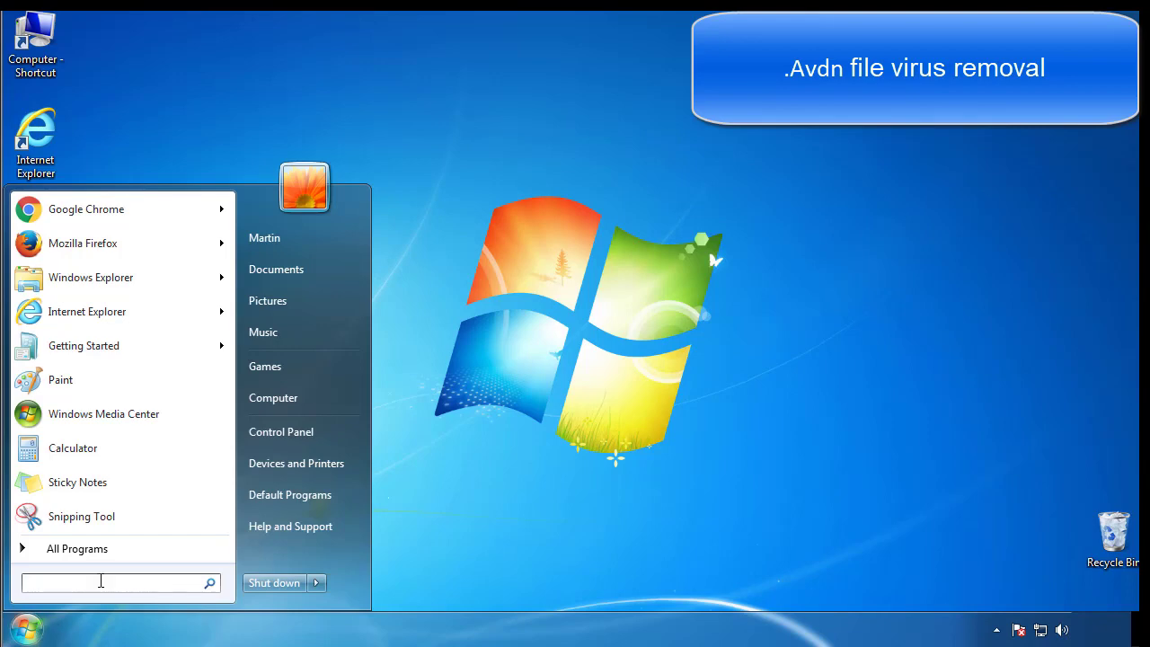
type("msconfig")
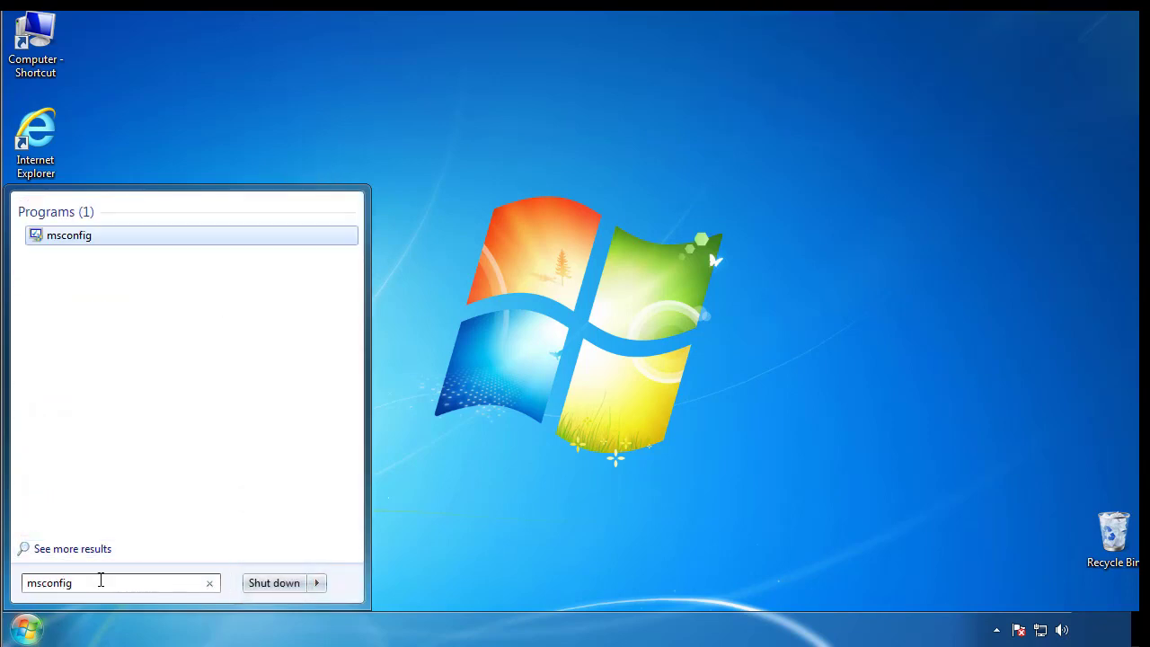
key("Return")
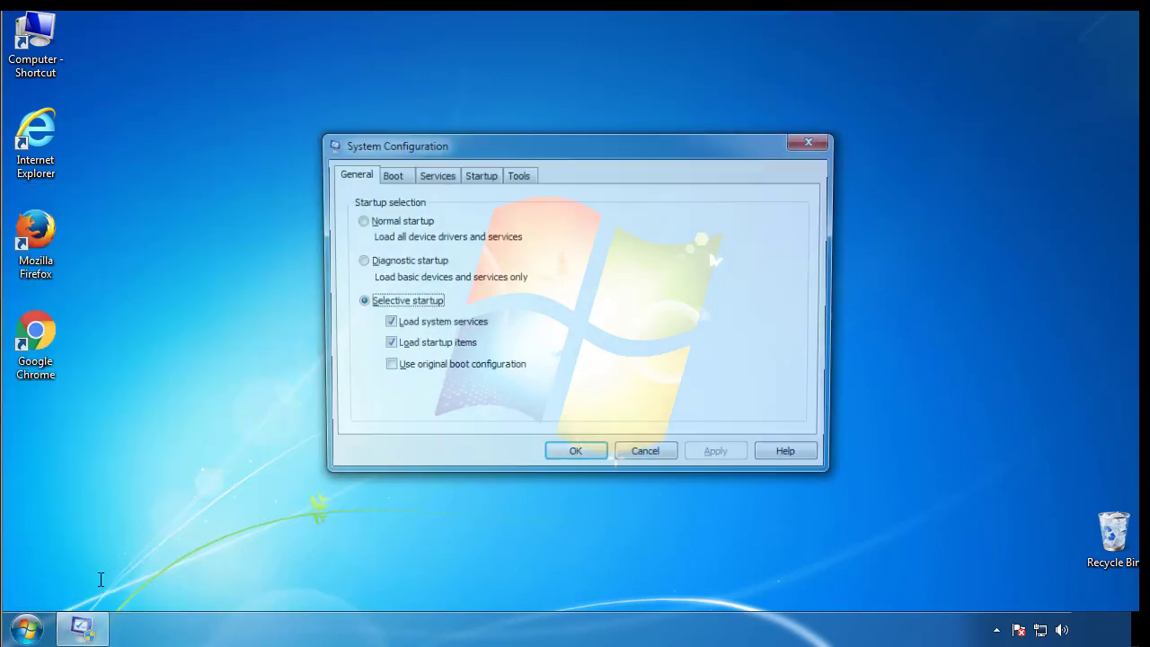
left_click(389, 176)
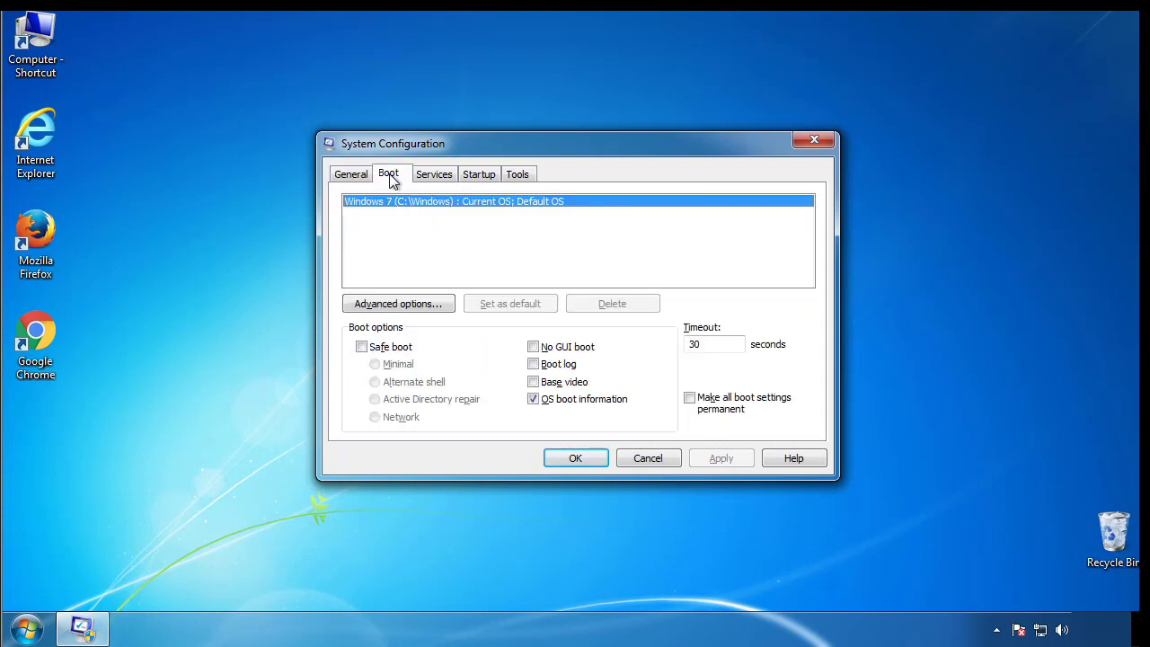
left_click(361, 346)
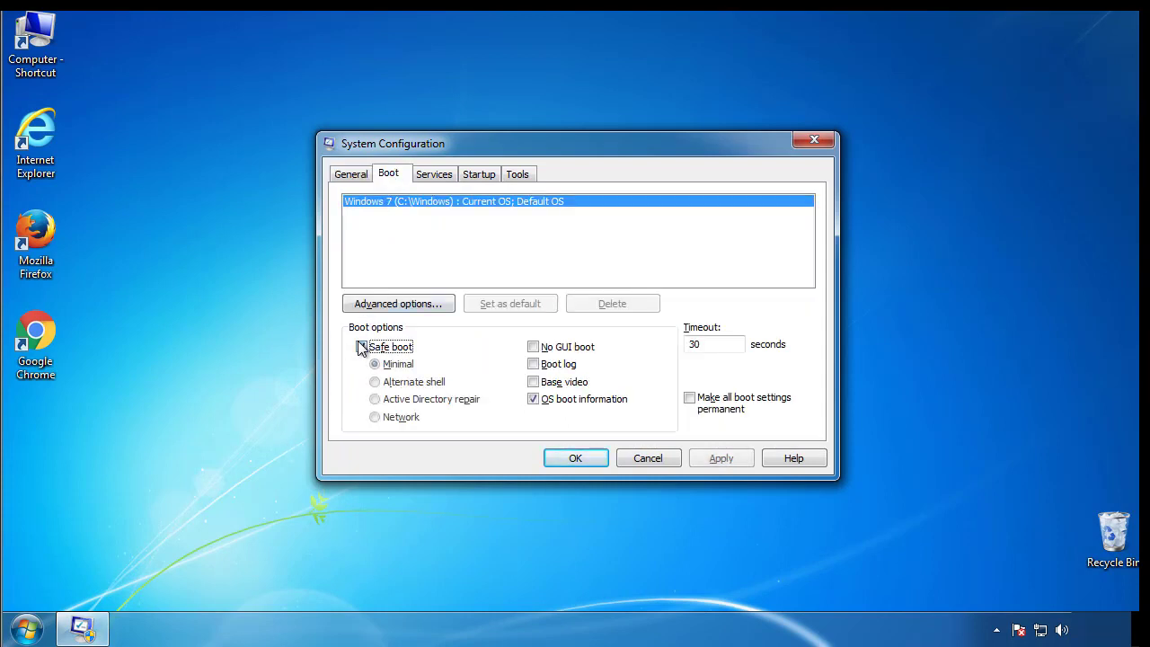
left_click(588, 462)
left_click(518, 352)
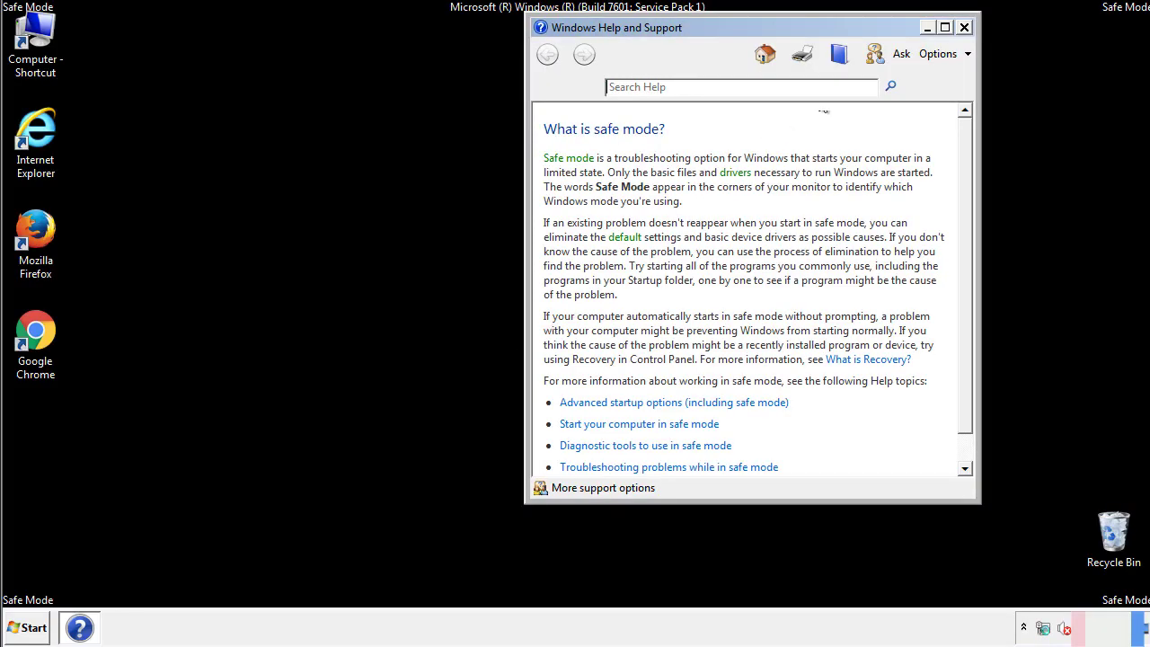
Step: Close Help, confirm Folder Options shows hidden files, folders and drives, then close Control Panel
left_click(964, 27)
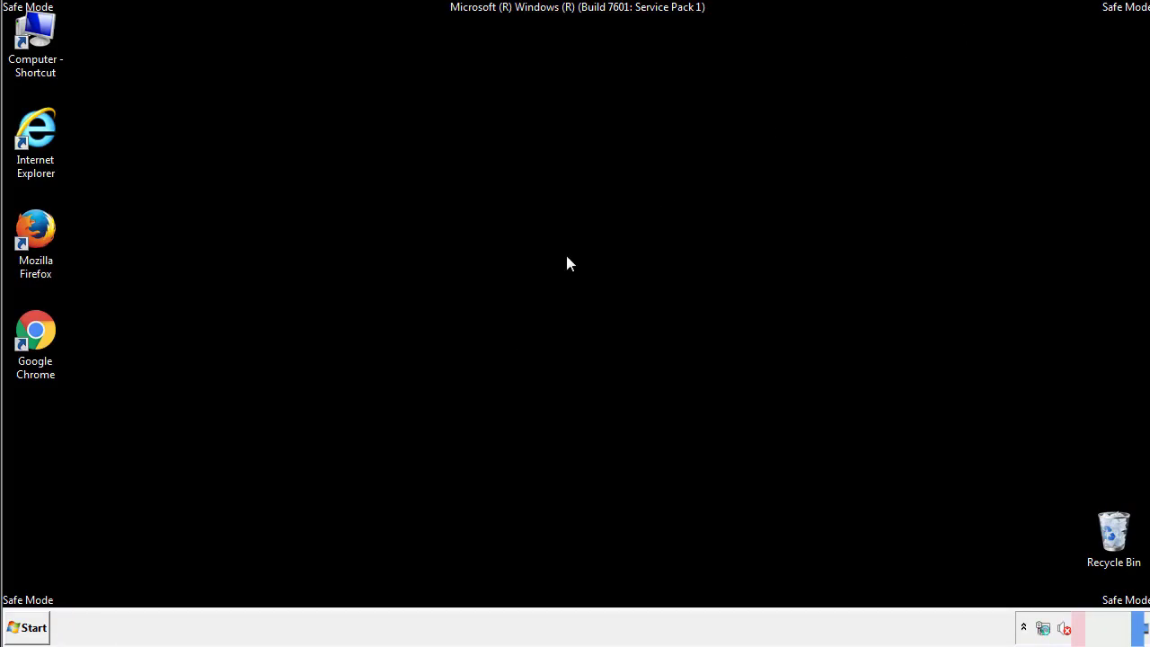
left_click(27, 627)
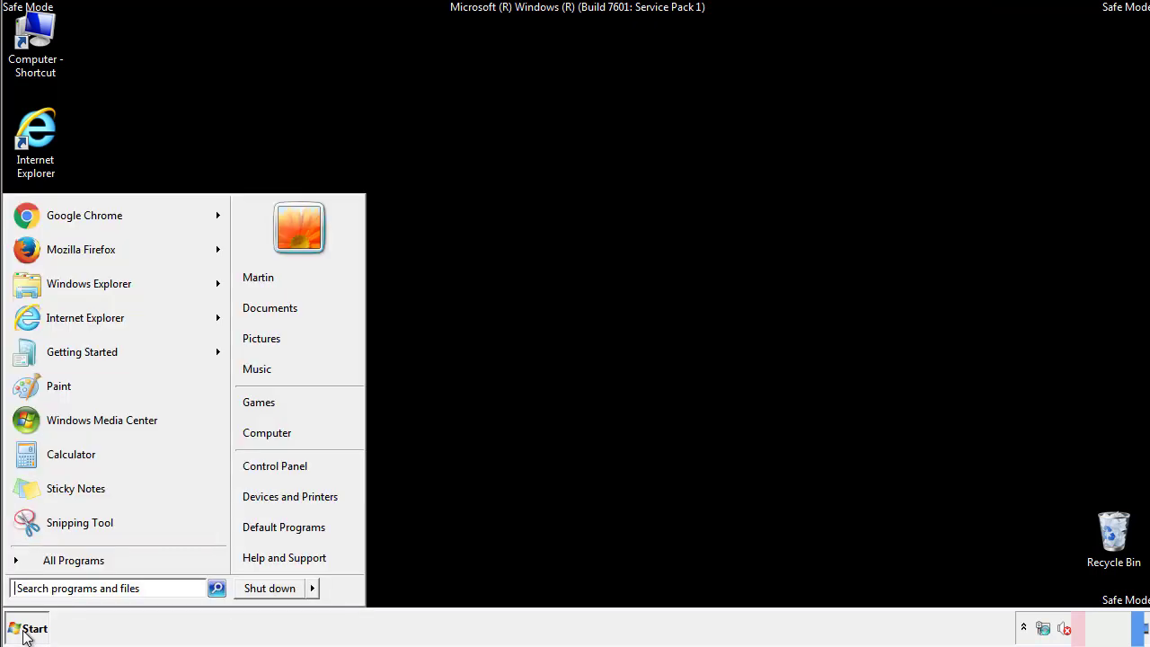
left_click(287, 464)
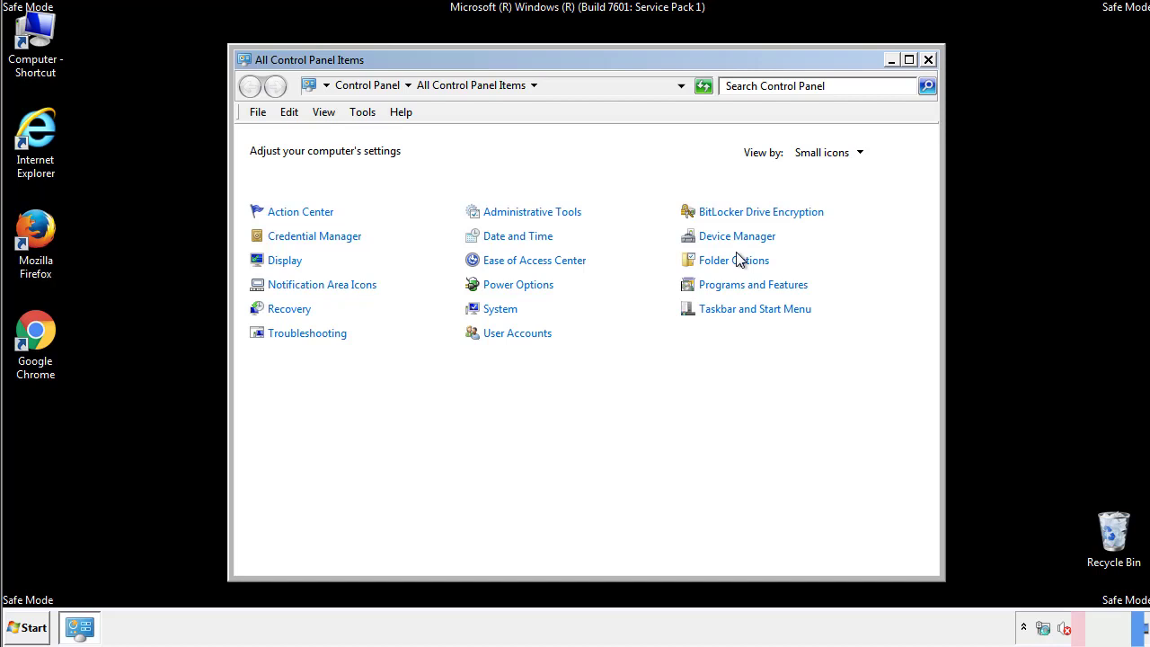
left_click(734, 260)
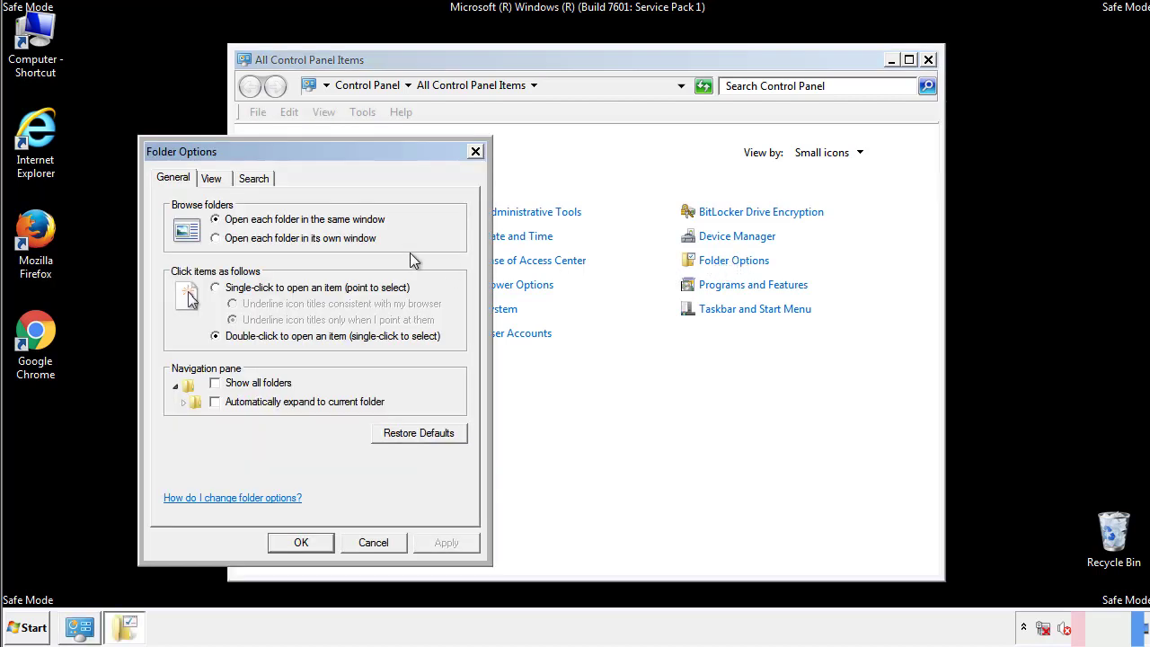
left_click(213, 180)
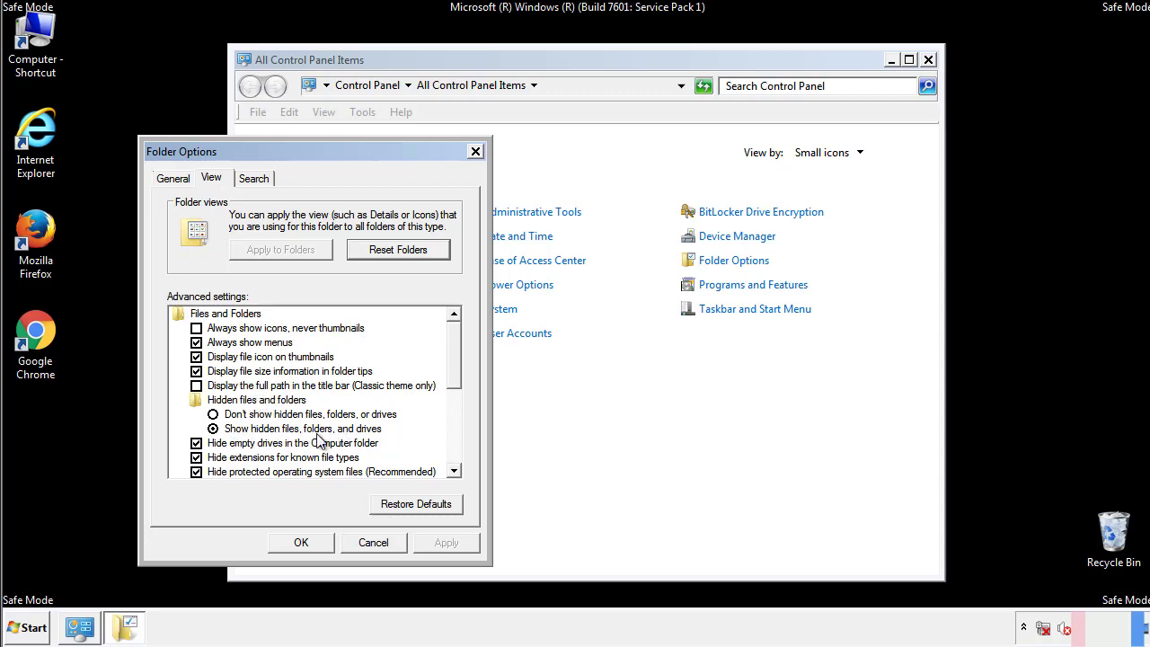
left_click(309, 539)
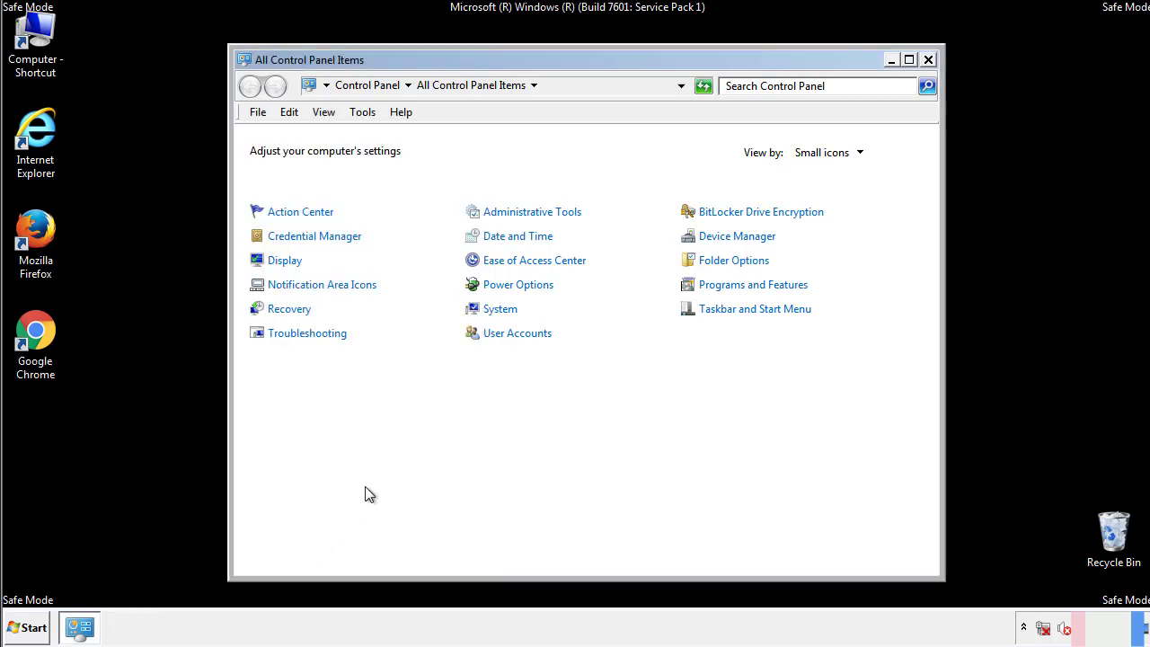
left_click(928, 59)
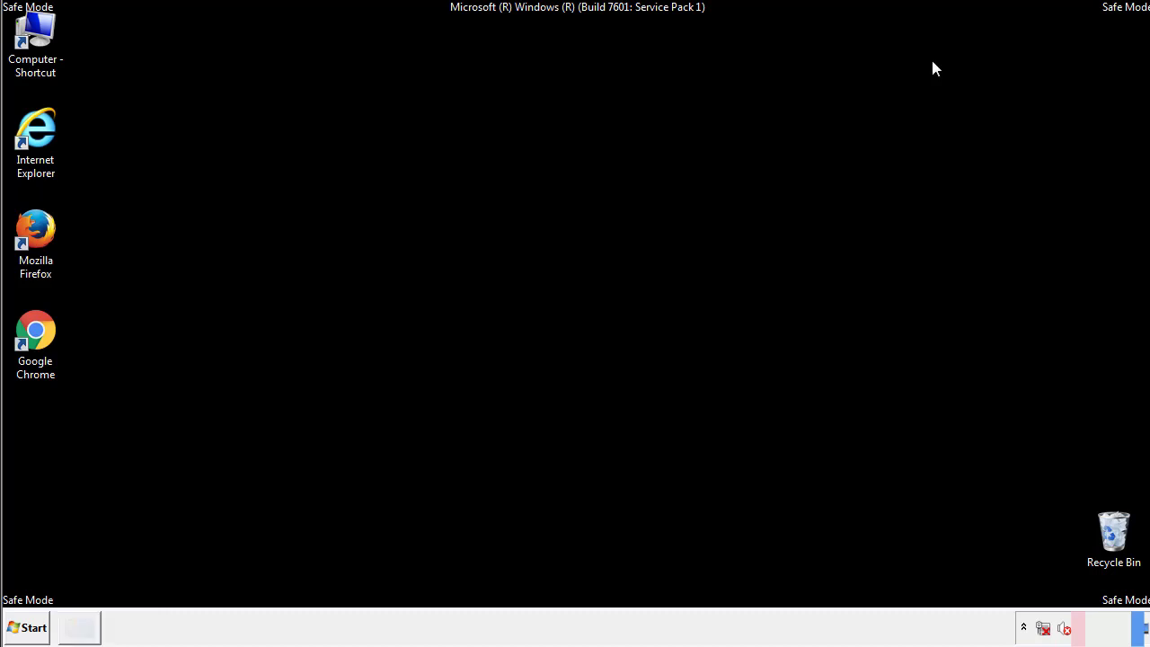
Step: Browse Computer to C:\Windows\System32\drivers\etc and open the hosts file to get the Open with choice
double_click(47, 31)
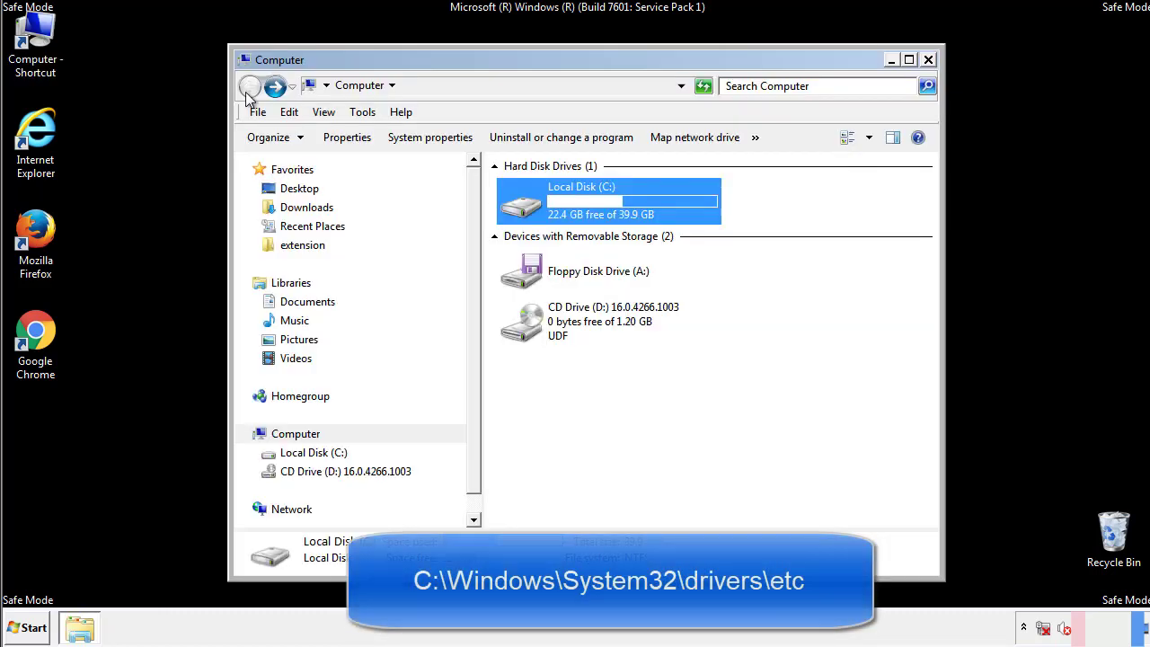
double_click(523, 206)
left_click(524, 331)
double_click(525, 333)
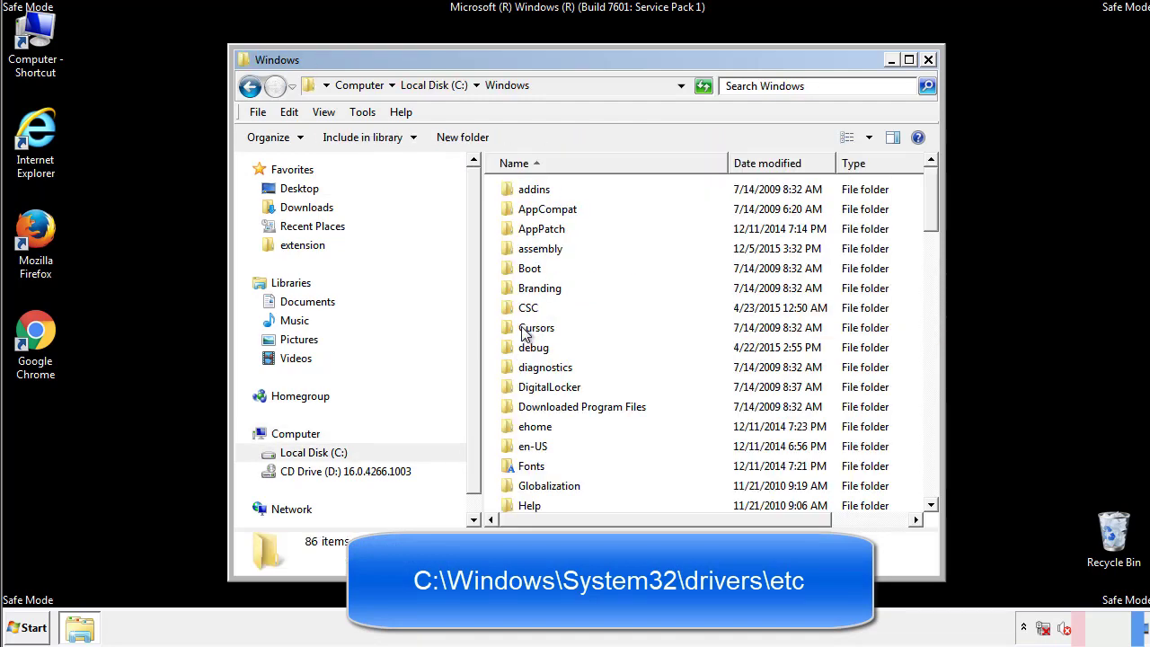
scroll(528, 402, "down", 2)
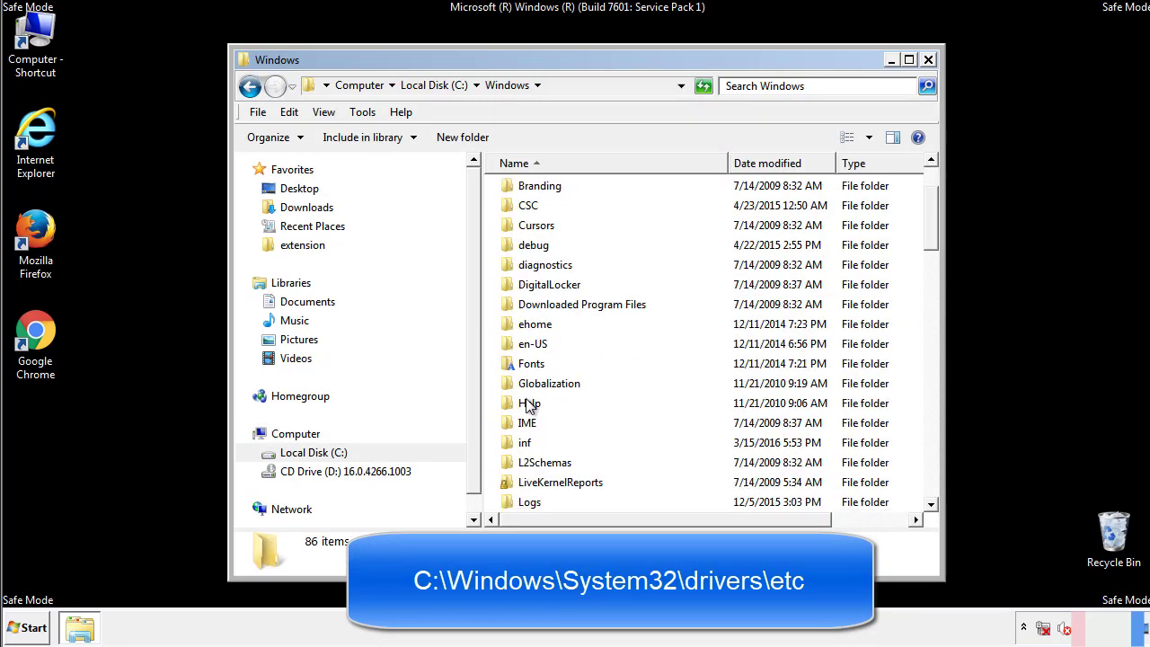
scroll(528, 404, "down", 7)
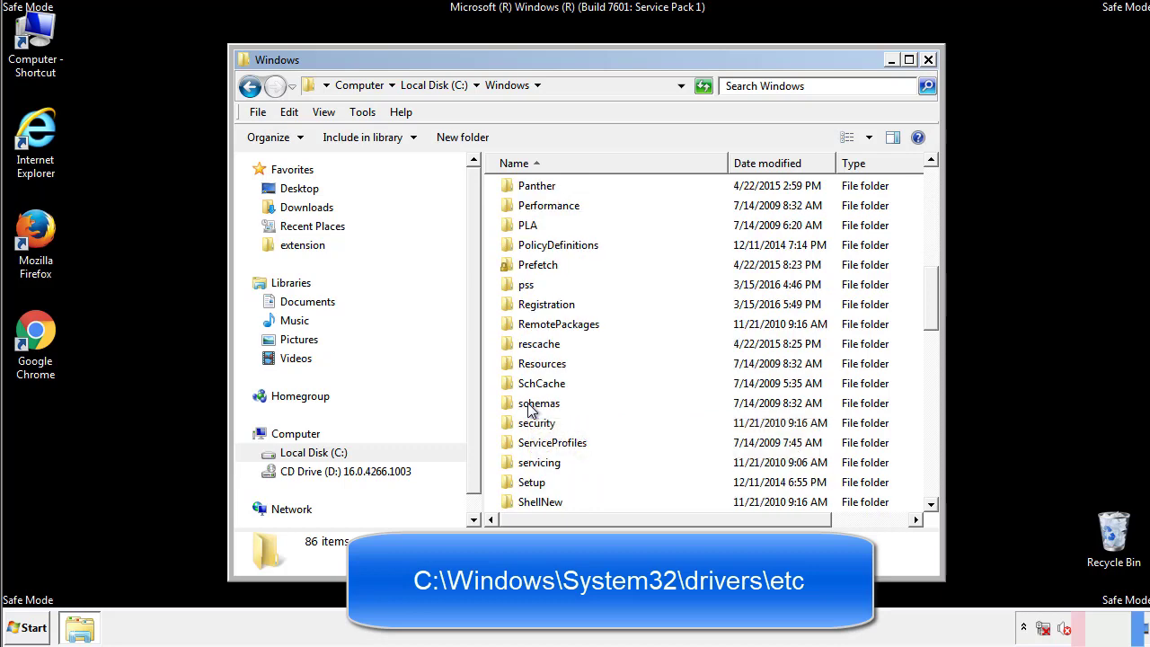
scroll(530, 410, "down", 2)
double_click(545, 461)
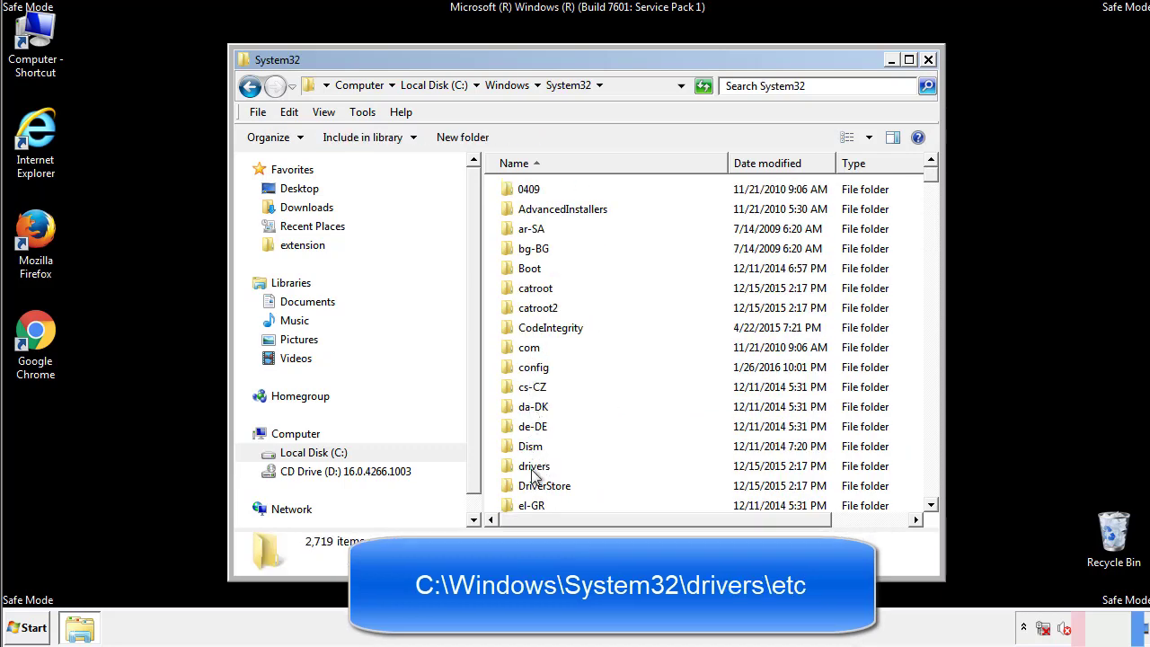
double_click(534, 467)
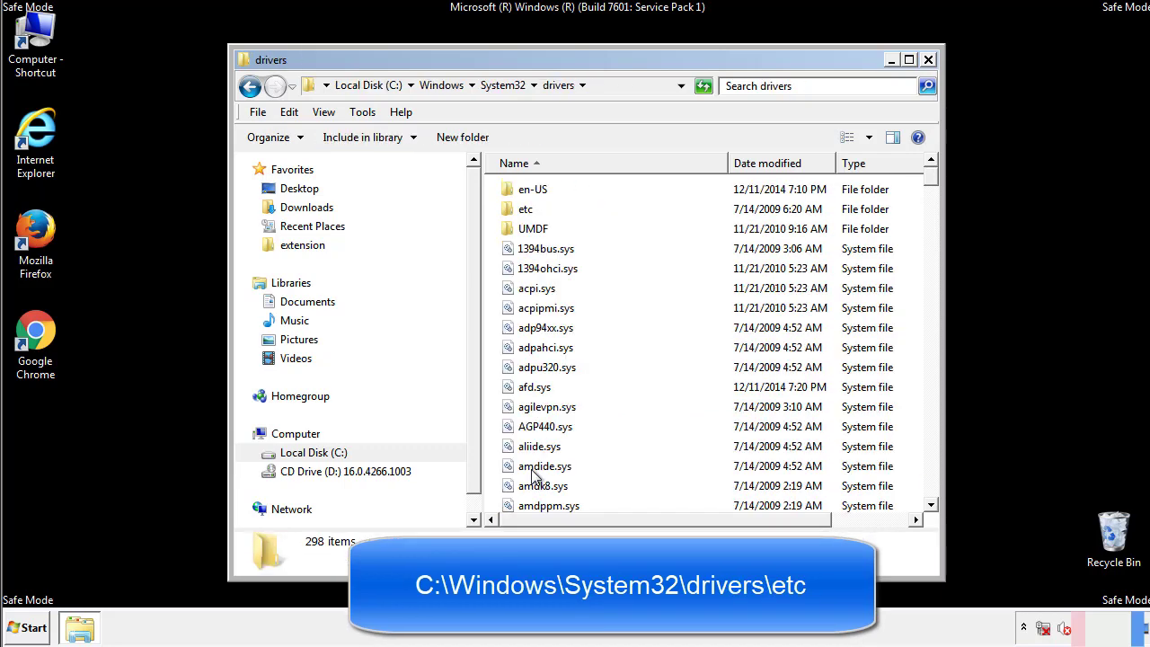
double_click(516, 216)
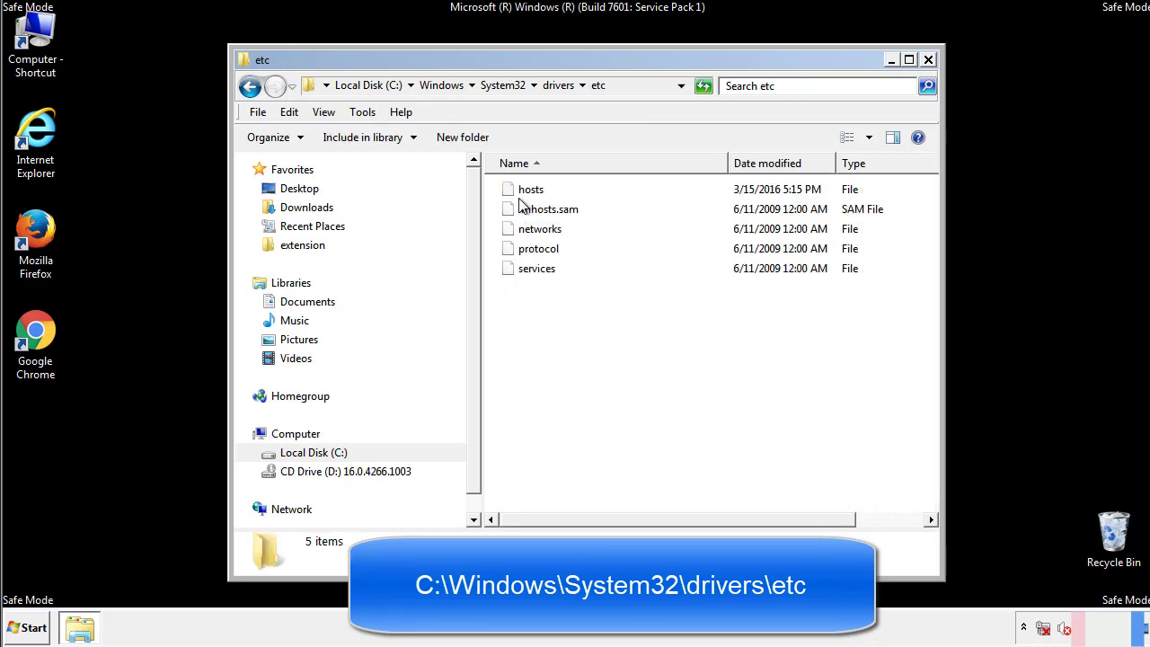
double_click(522, 191)
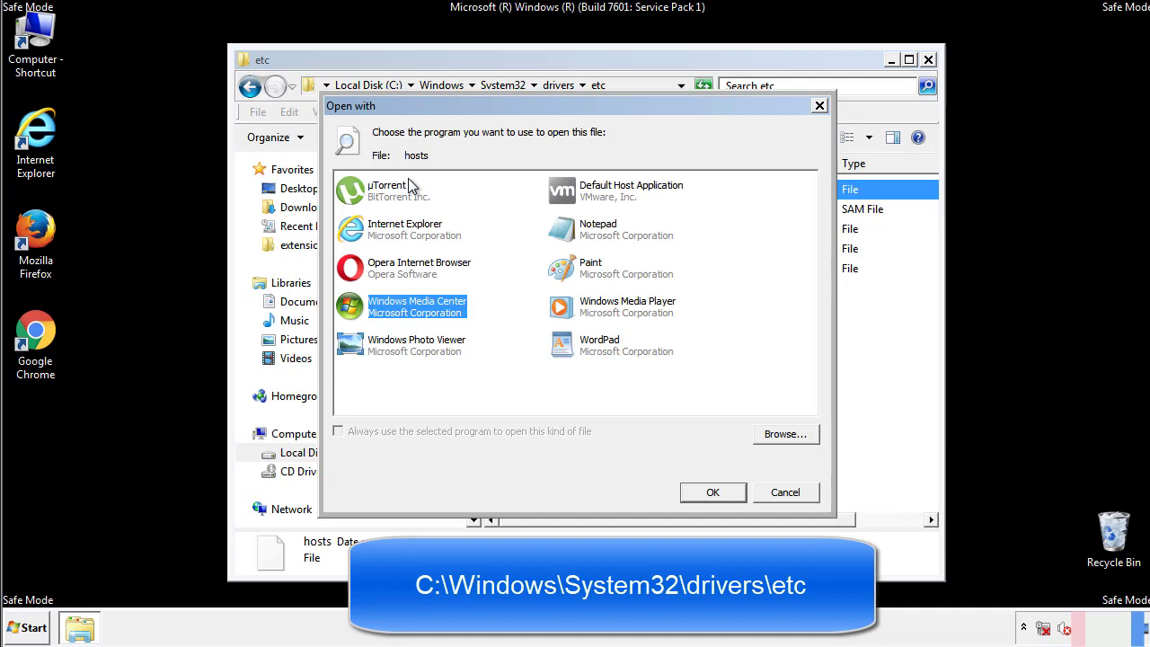
Step: Open the hosts file in Notepad and centre its window
left_click(582, 234)
left_click(711, 492)
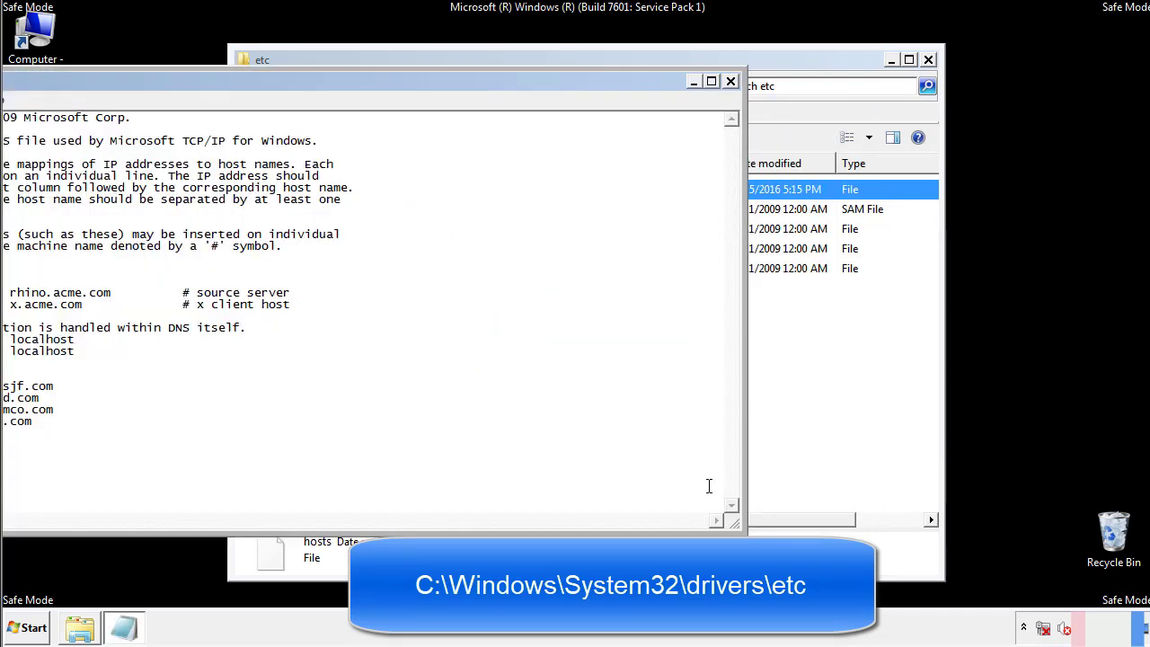
left_click_drag(470, 81, 731, 98)
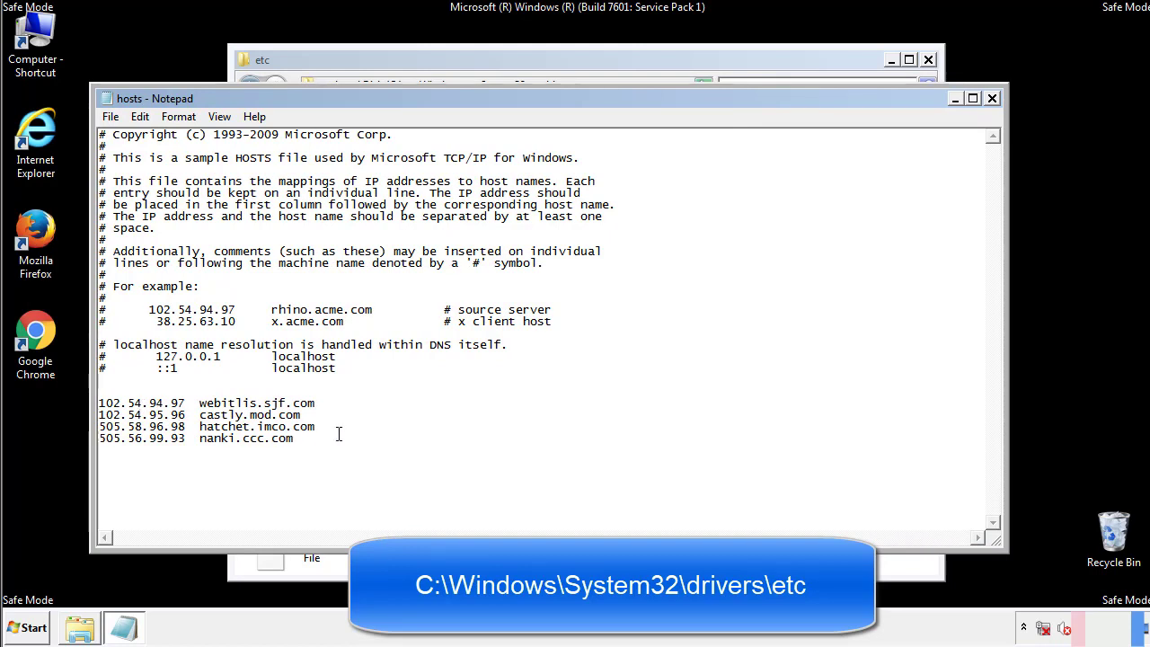
Step: Delete the four added host entries, save hosts, and close the etc window
left_click_drag(322, 441, 99, 403)
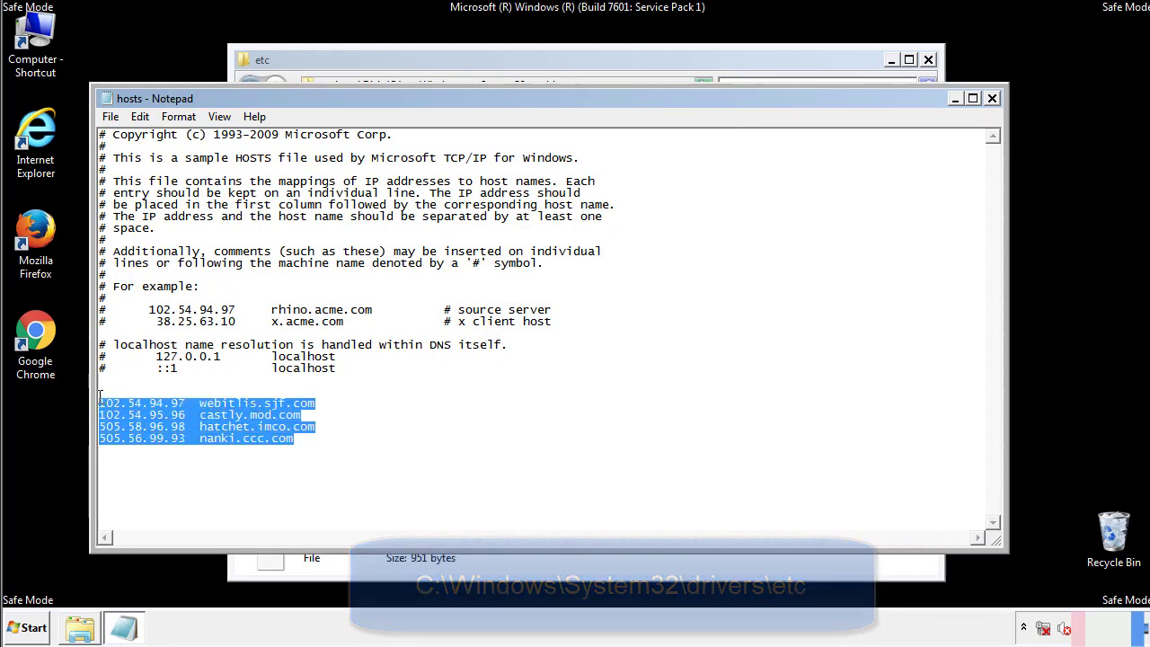
key("Delete")
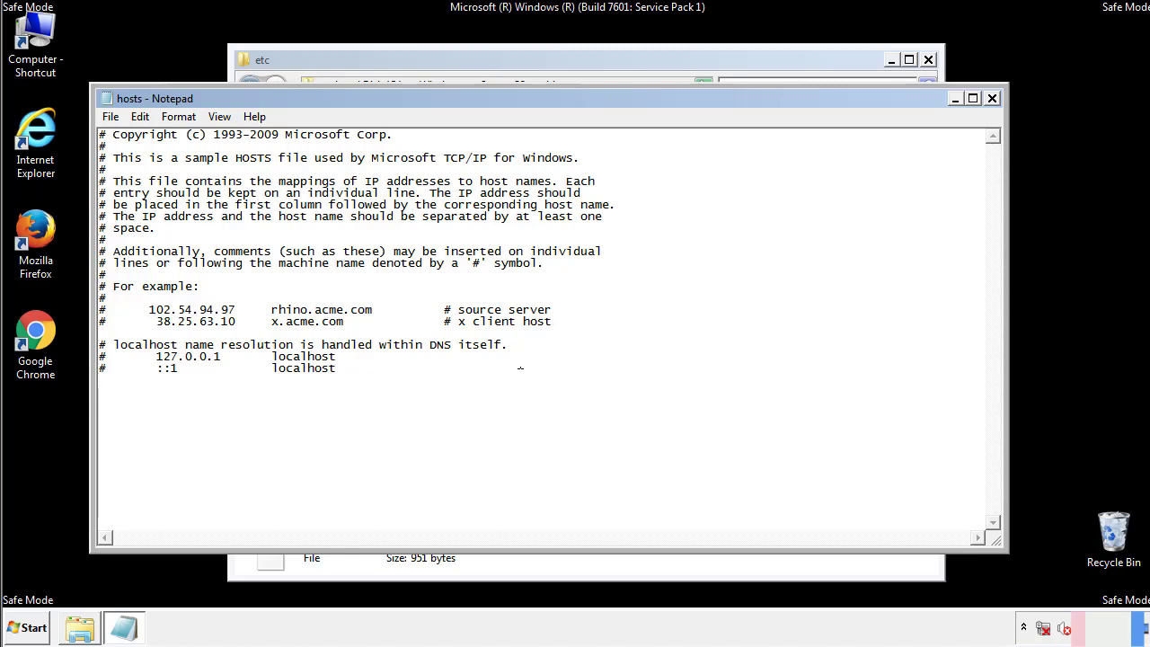
left_click(992, 99)
left_click(498, 325)
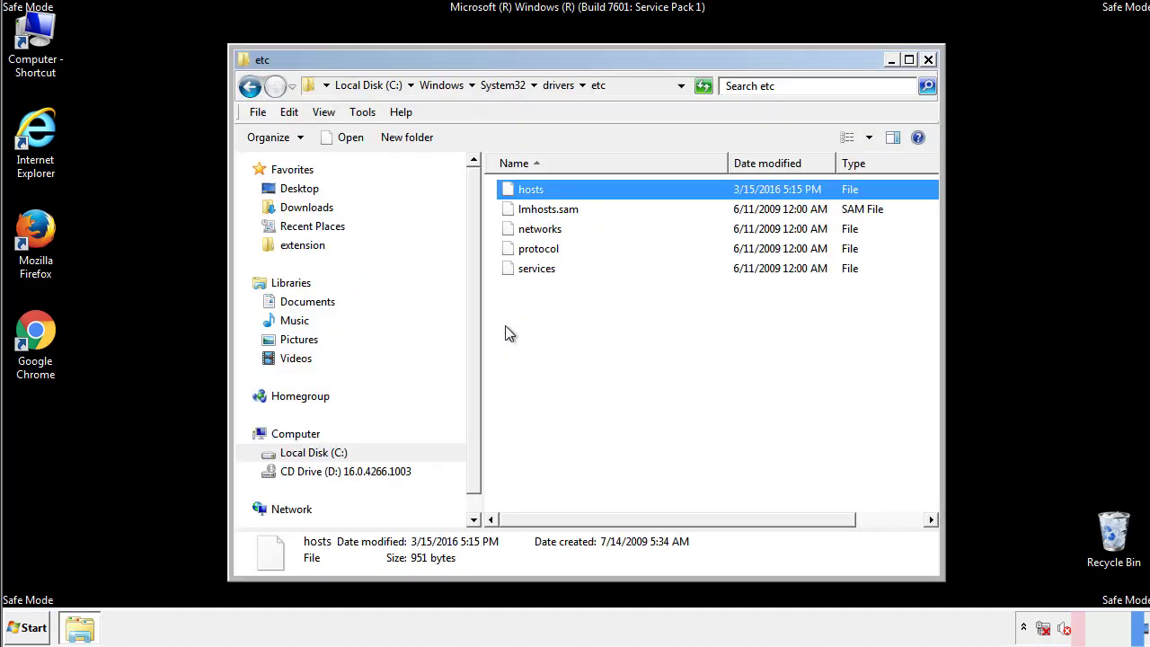
left_click(505, 325)
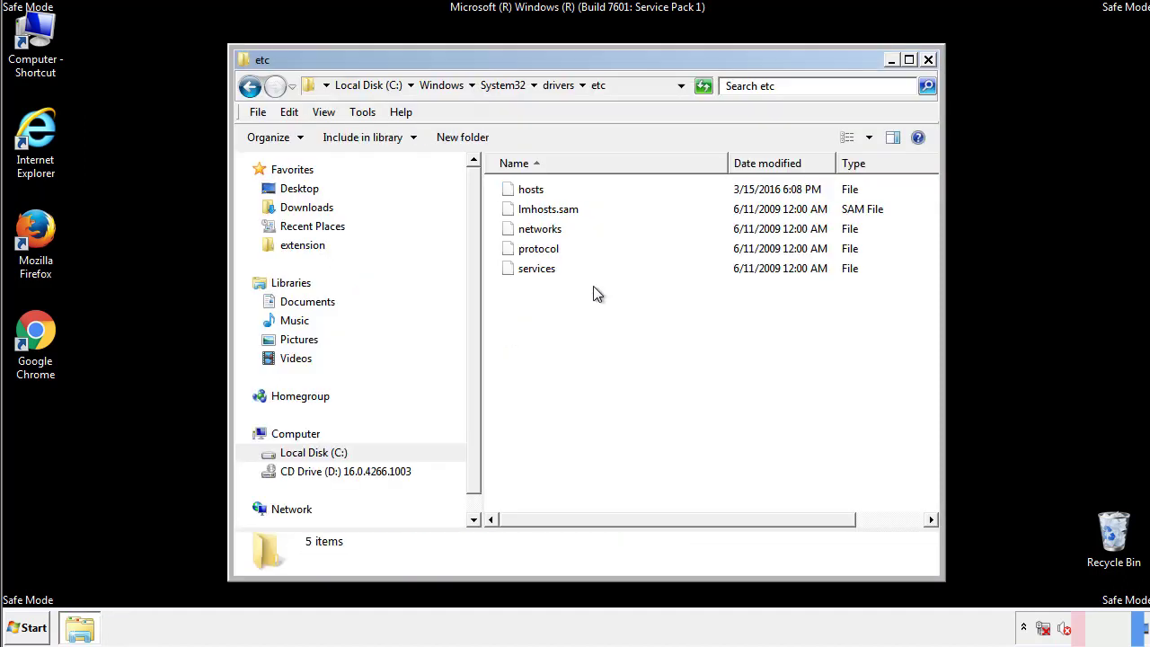
left_click(928, 60)
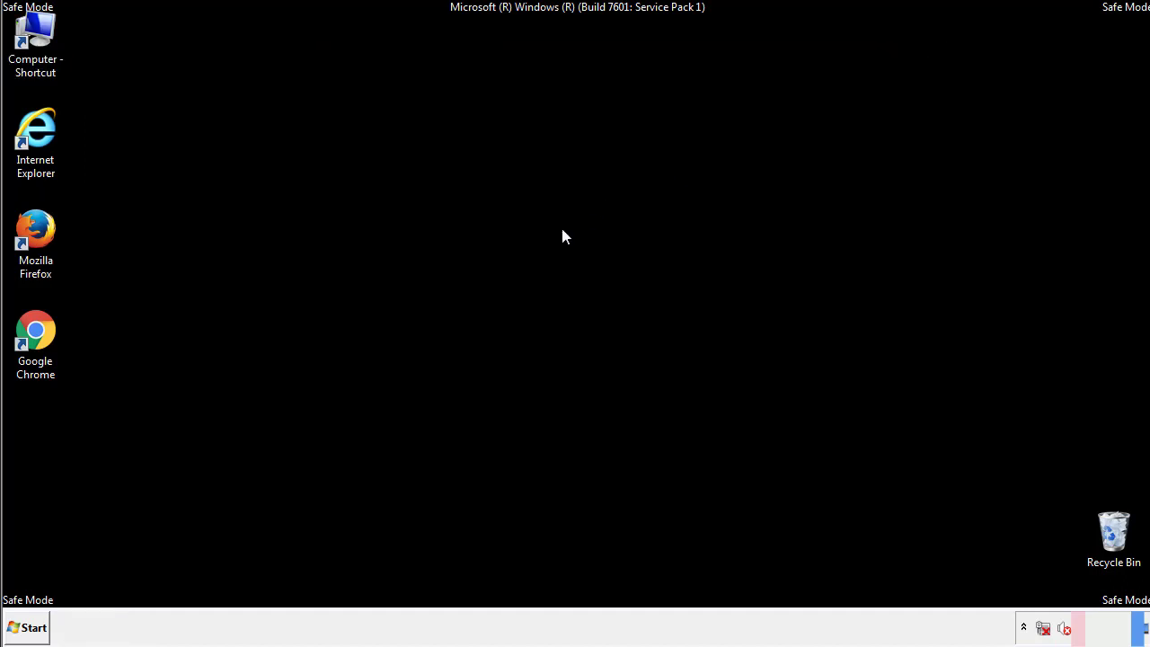
Step: Open the Startup folder from All Programs in the Start menu
left_click(27, 628)
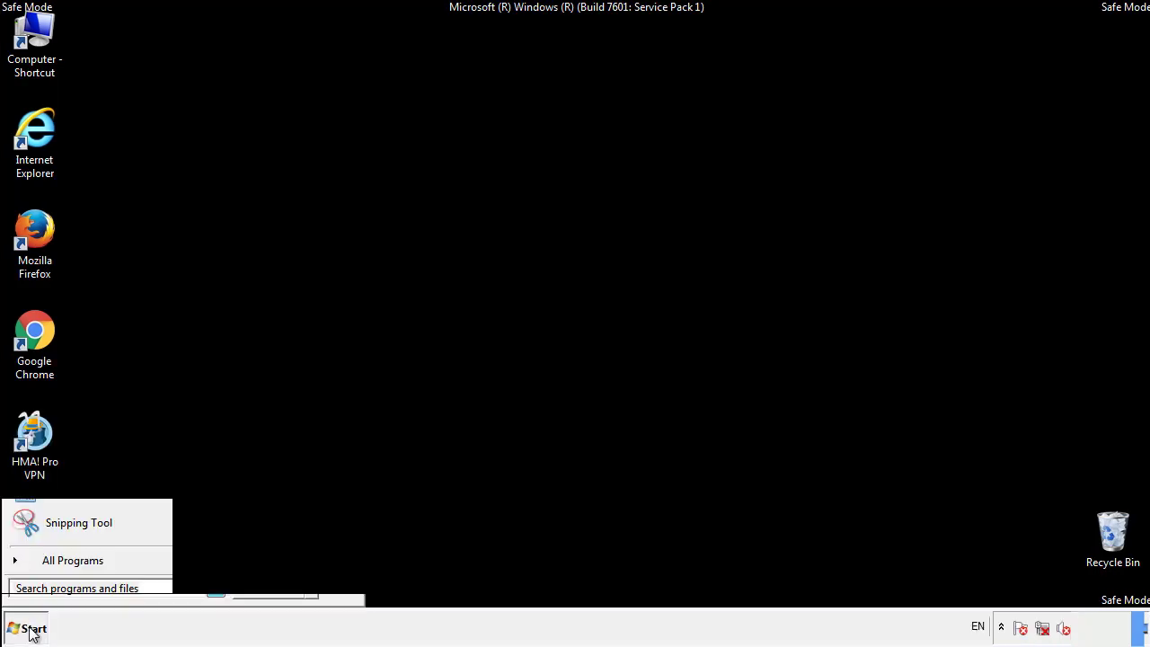
left_click(51, 563)
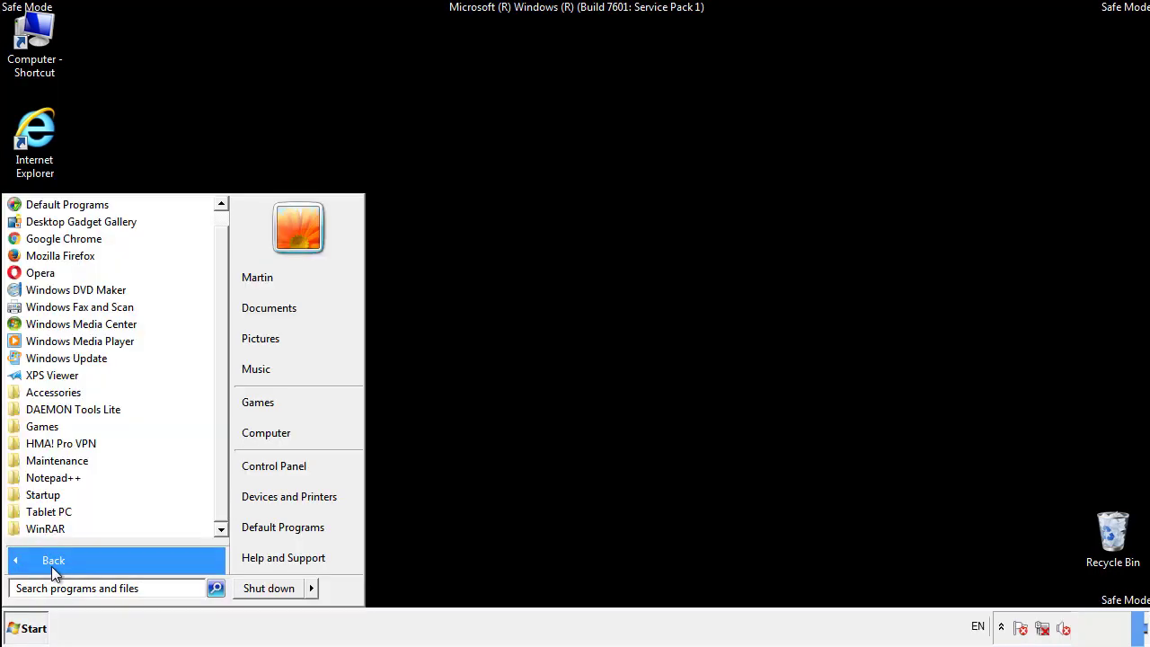
right_click(50, 495)
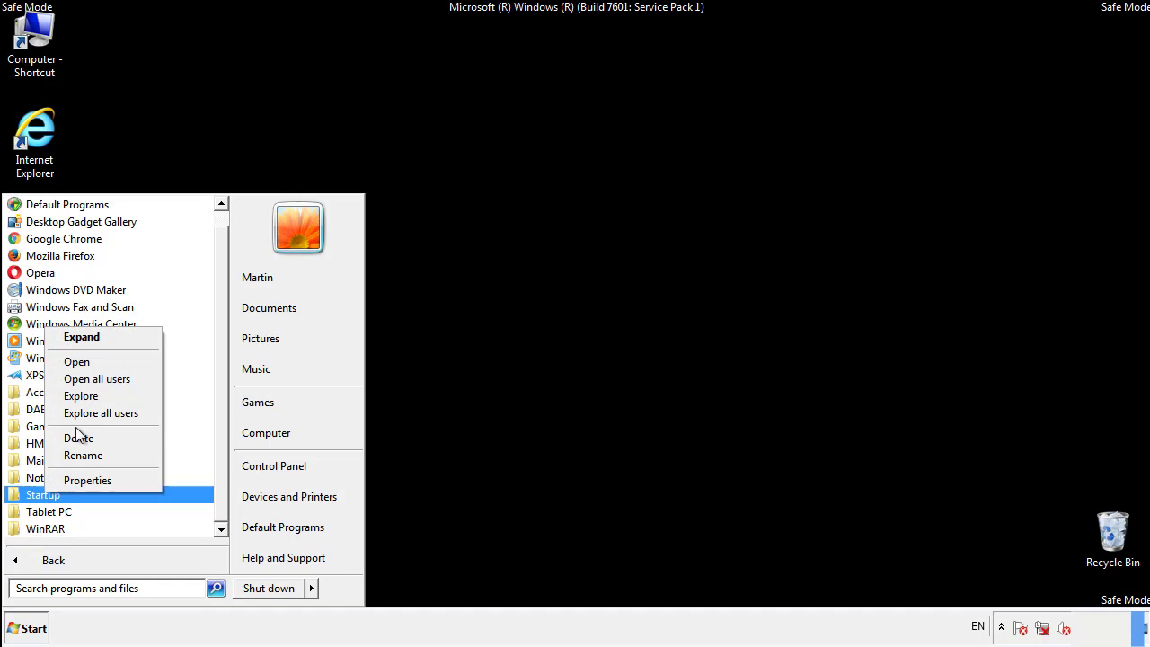
left_click(86, 360)
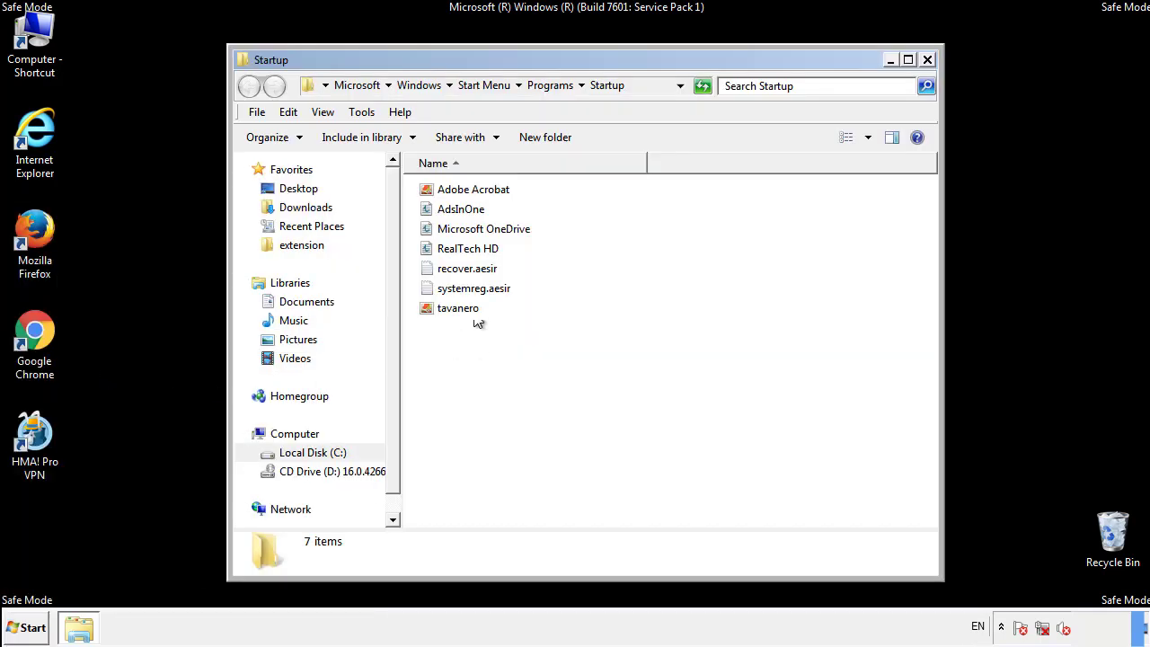
Step: Delete AdsInOne, recover.aesir, systemreg.aesir and tavanero from Startup, then close the folder
left_click(468, 212)
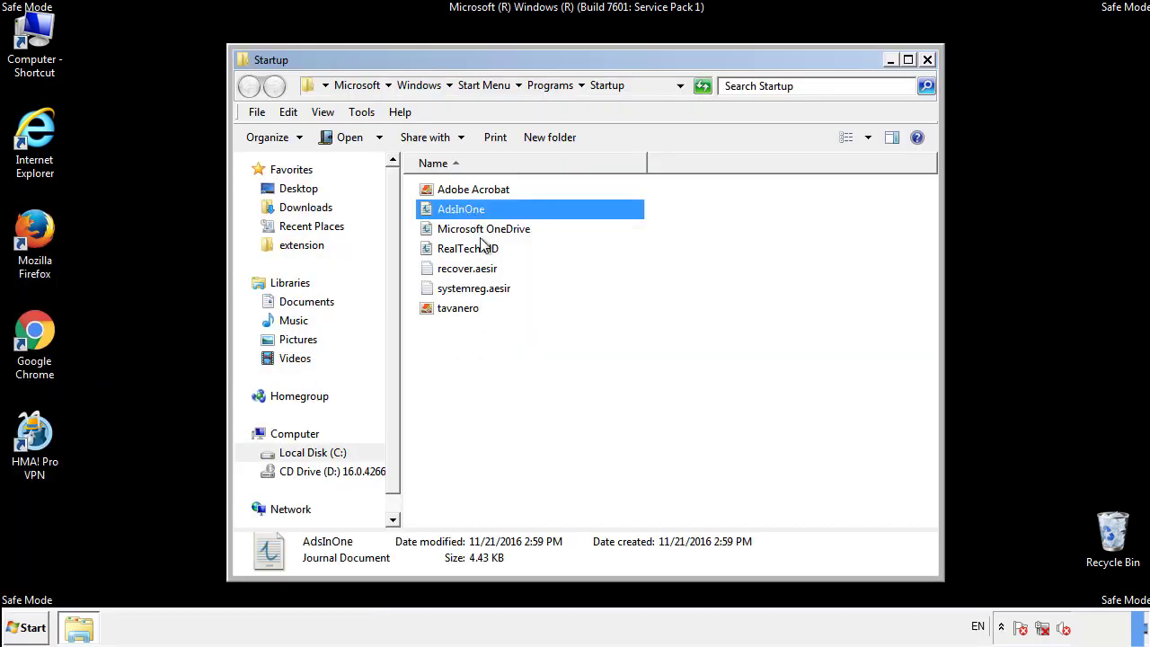
left_click(477, 267, "ctrl")
left_click(476, 288, "ctrl")
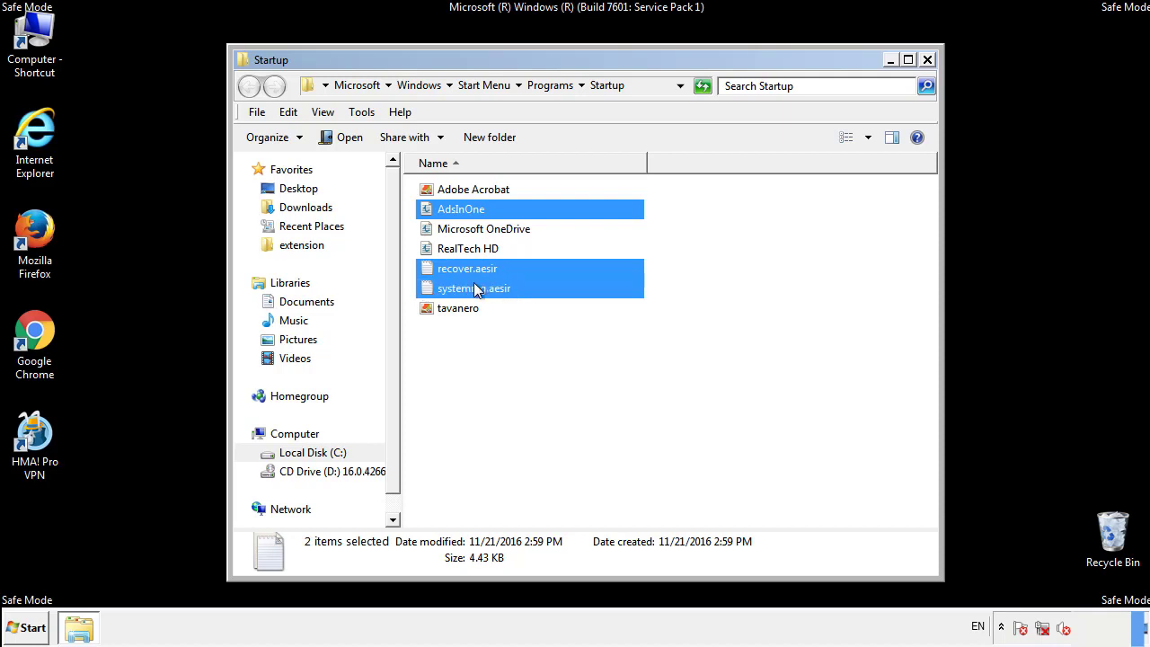
left_click(459, 308, "ctrl")
right_click(455, 309)
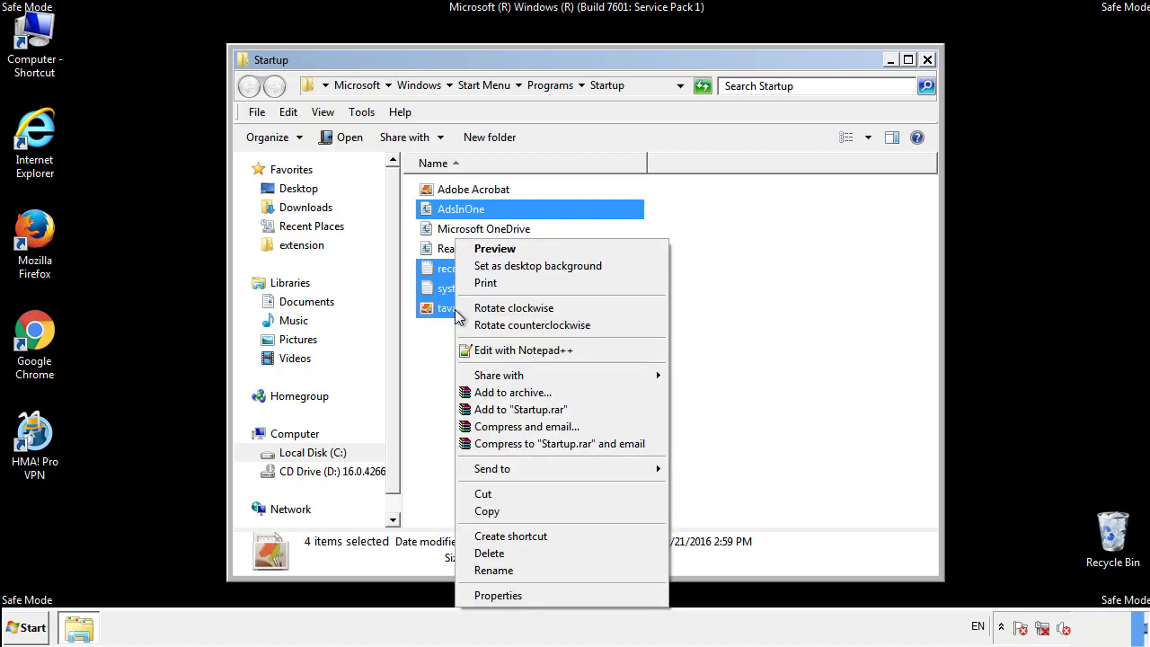
left_click(488, 552)
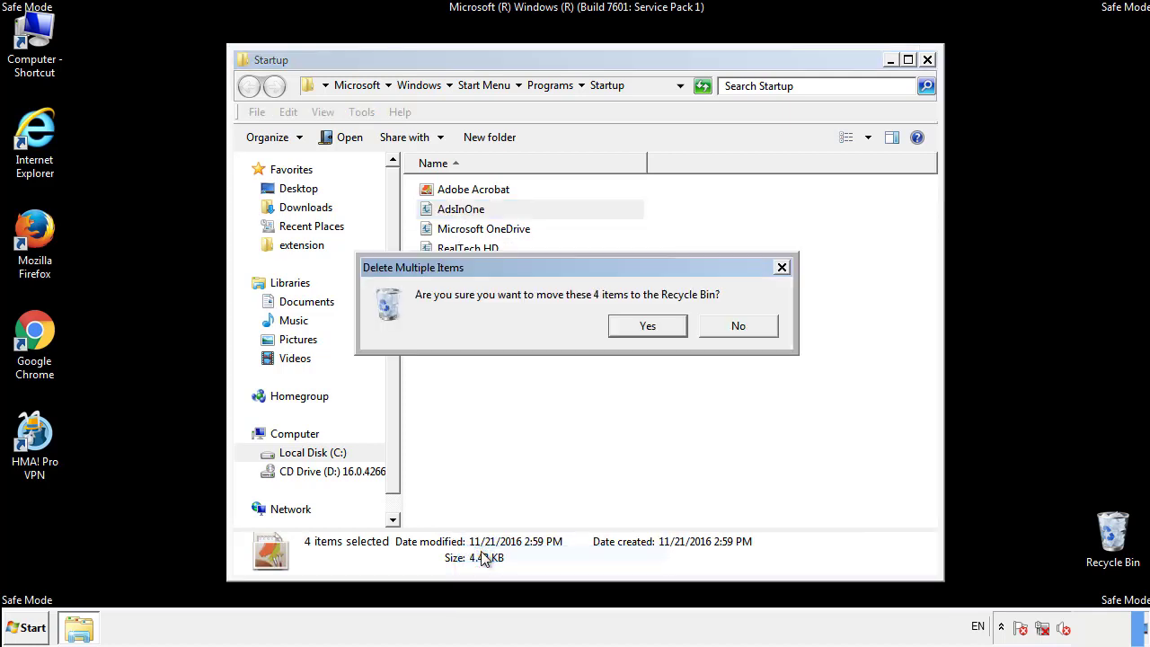
left_click(638, 326)
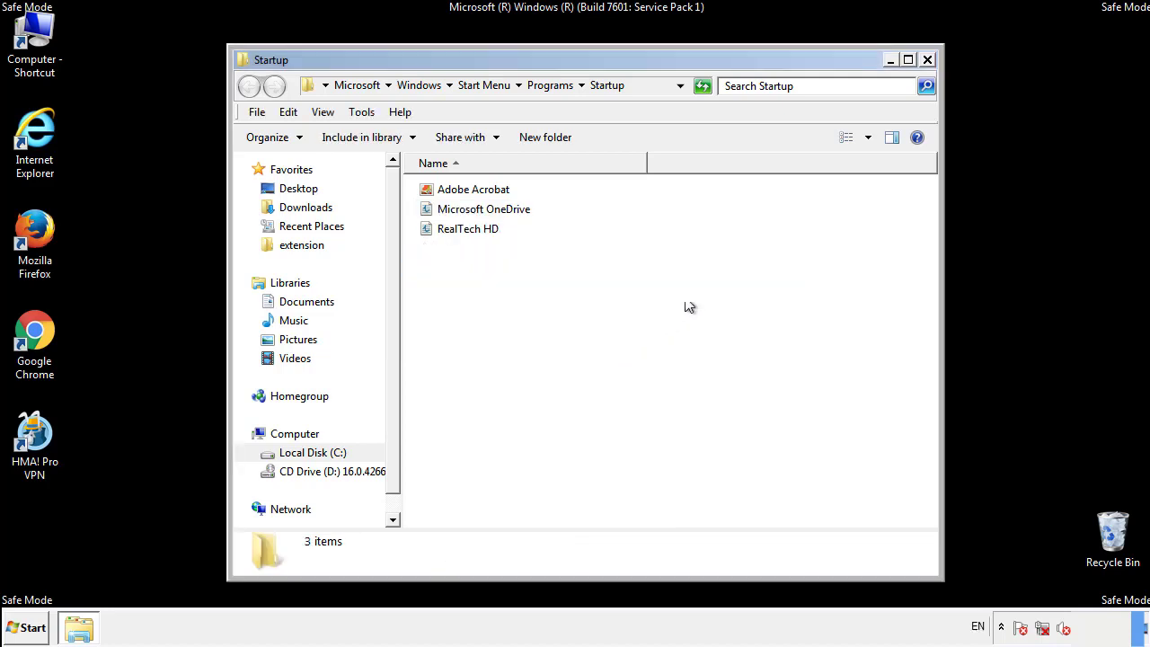
left_click(927, 60)
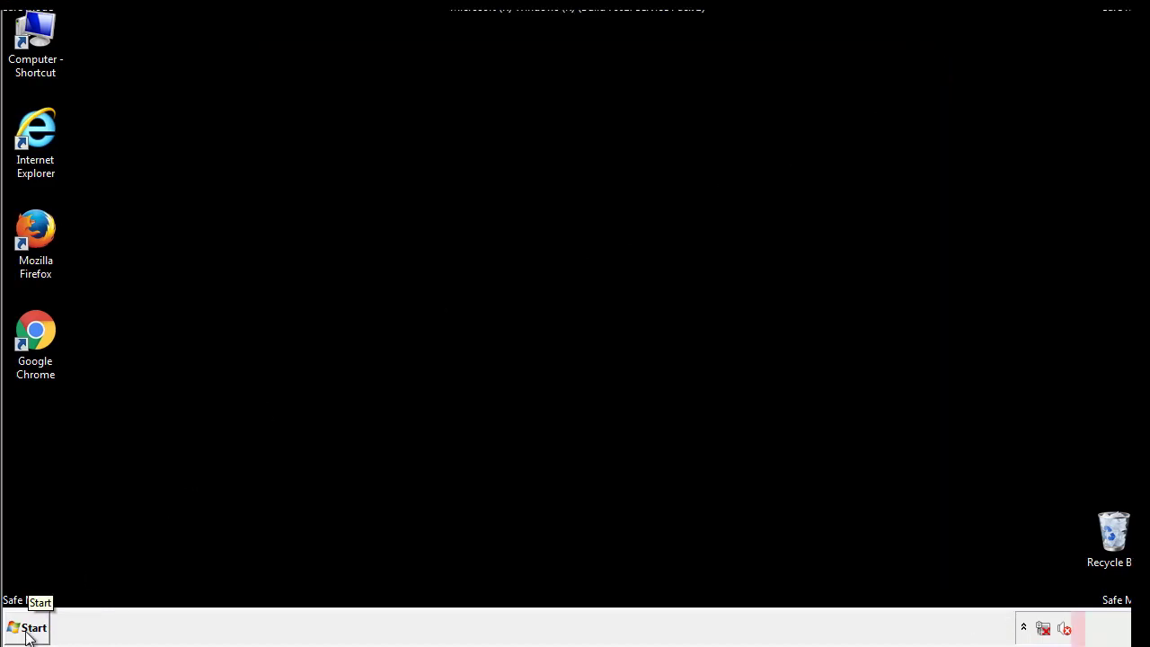
Step: Launch Registry Editor by searching for regedit
left_click(27, 629)
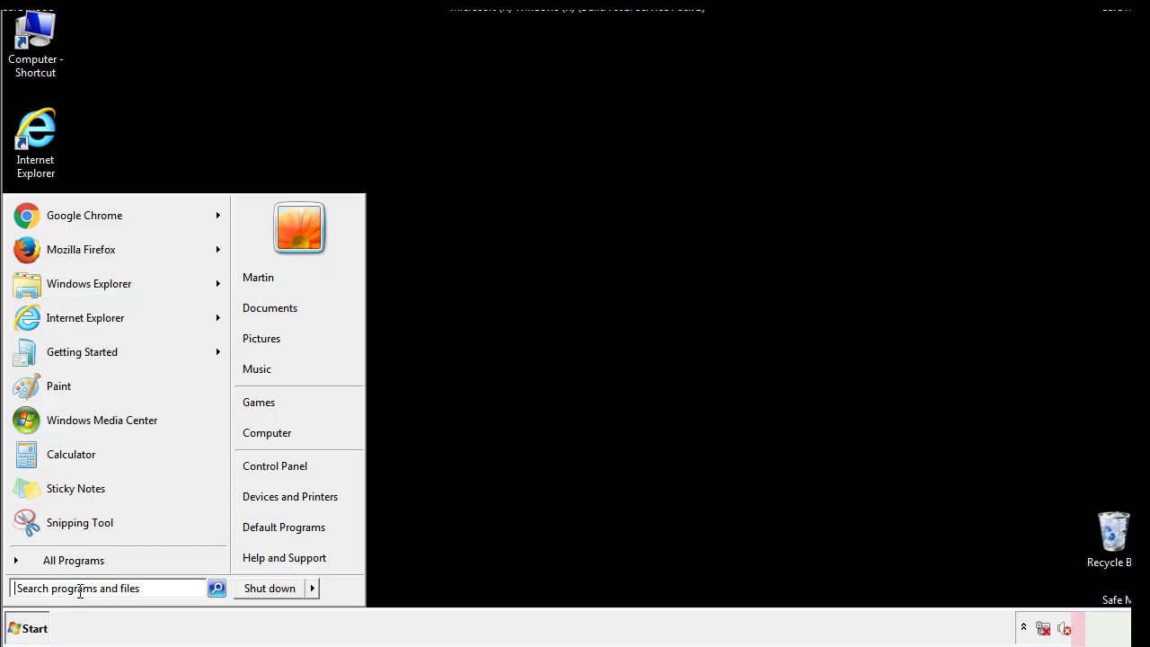
type("reged")
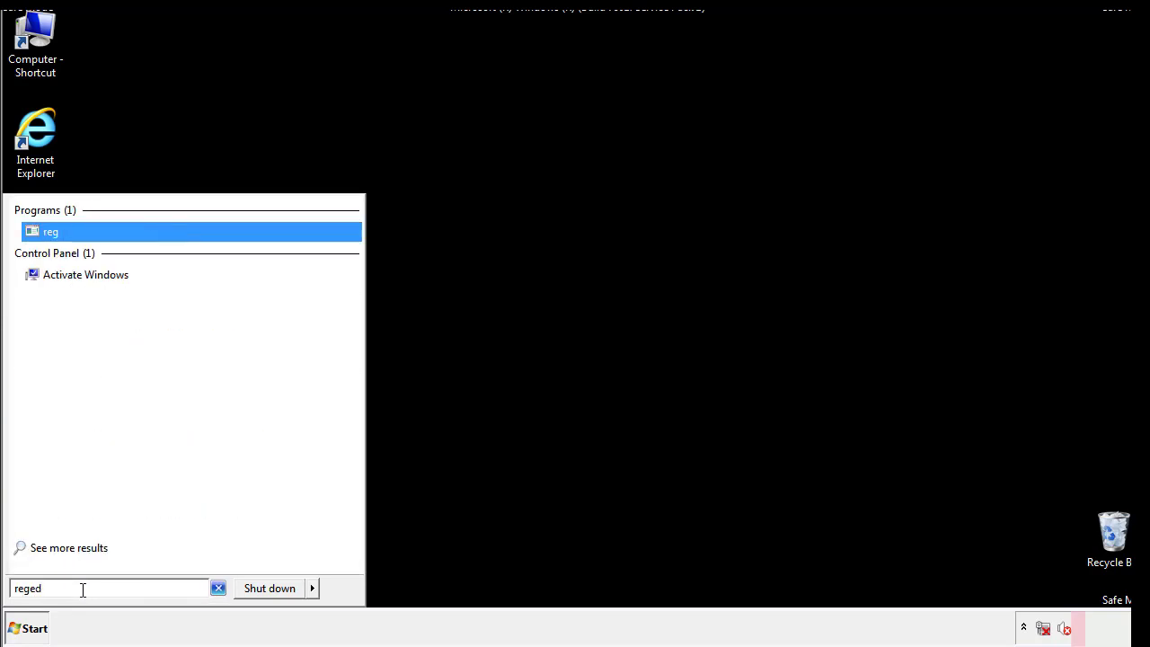
type("it")
key("Return")
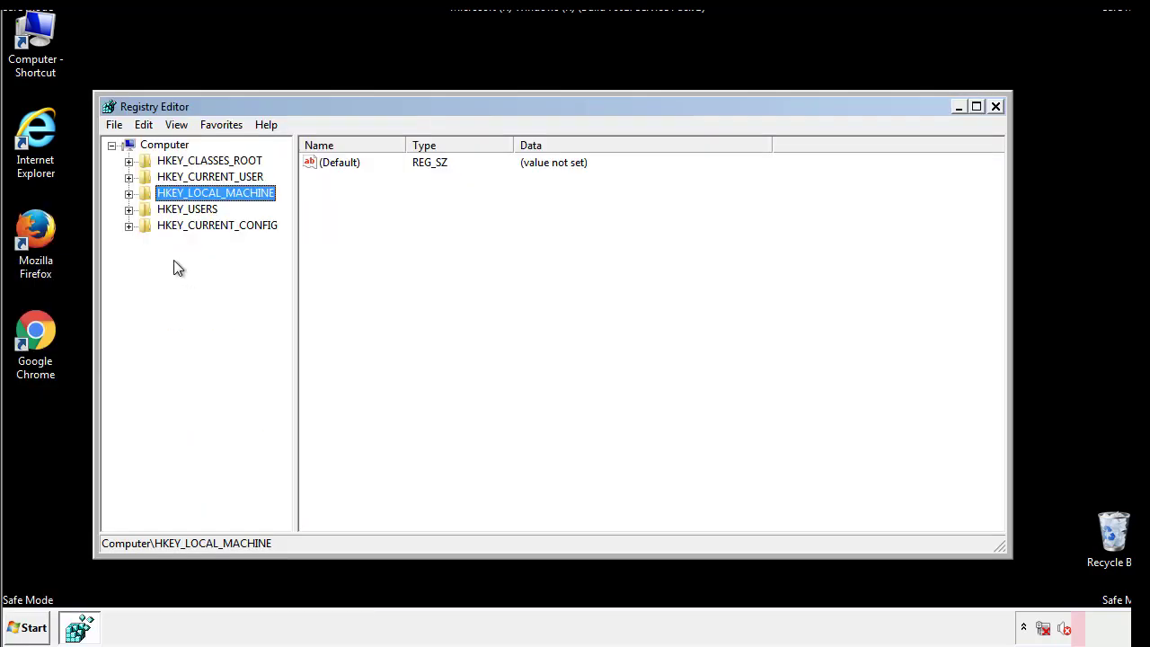
Step: Expand HKEY_LOCAL_MACHINE\SOFTWARE\Microsoft\Windows\CurrentVersion until its Run key is visible
left_click(129, 193)
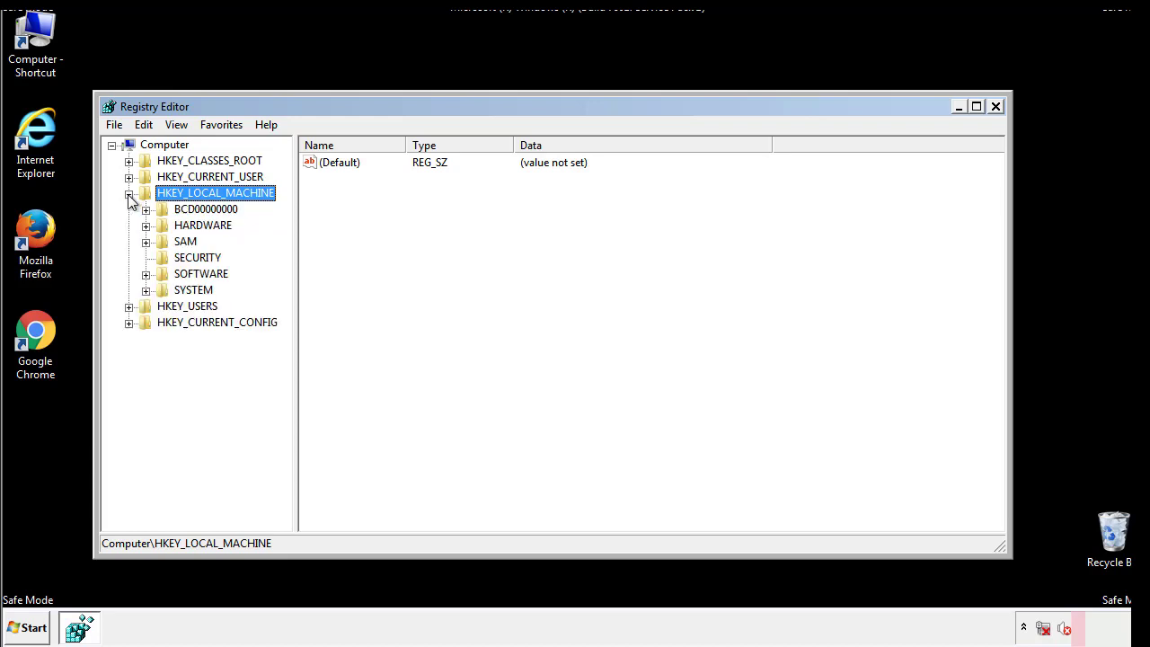
left_click(145, 274)
left_click_drag(283, 265, 286, 300)
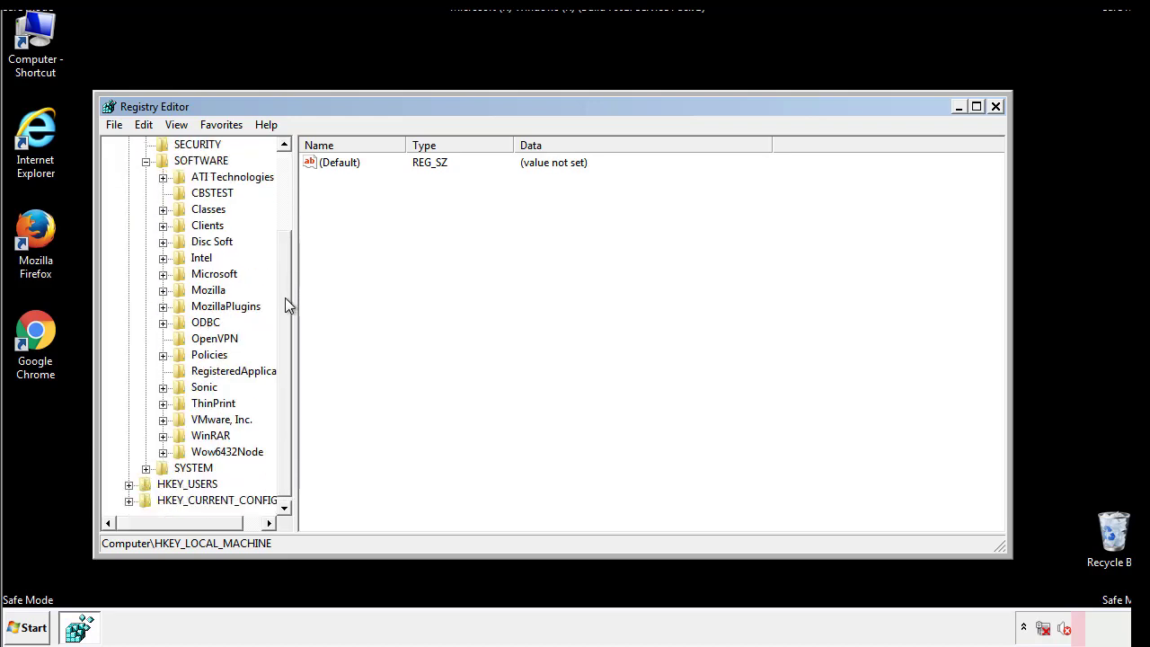
left_click(163, 275)
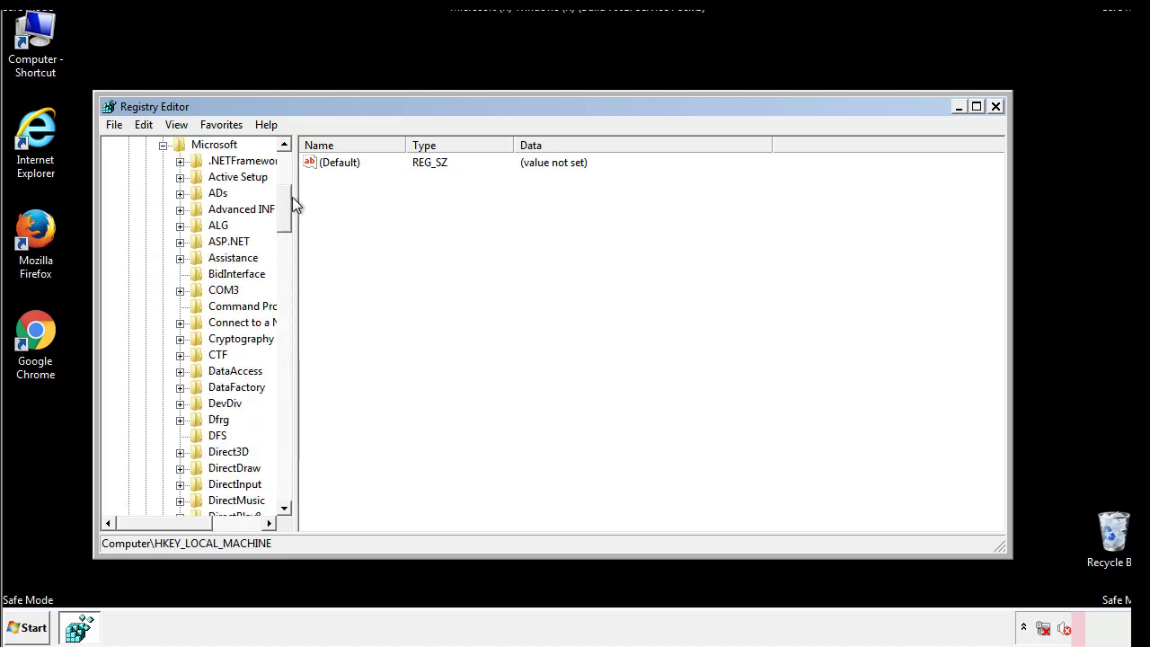
left_click_drag(283, 222, 285, 464)
left_click(180, 274)
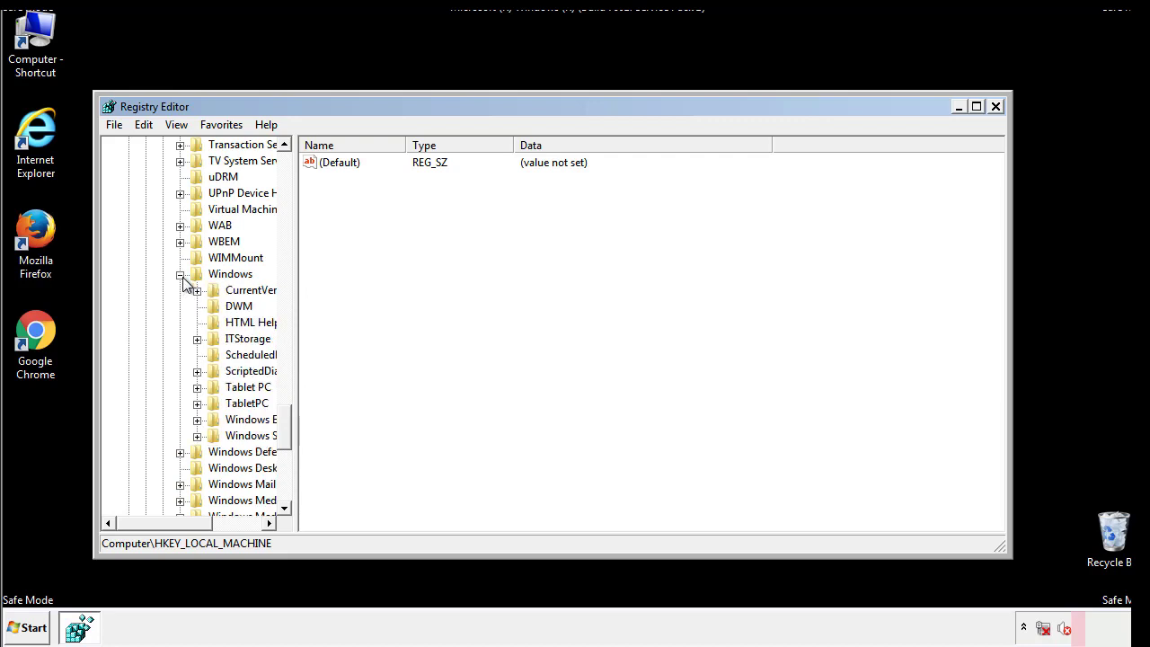
left_click_drag(157, 523, 183, 528)
left_click(147, 291)
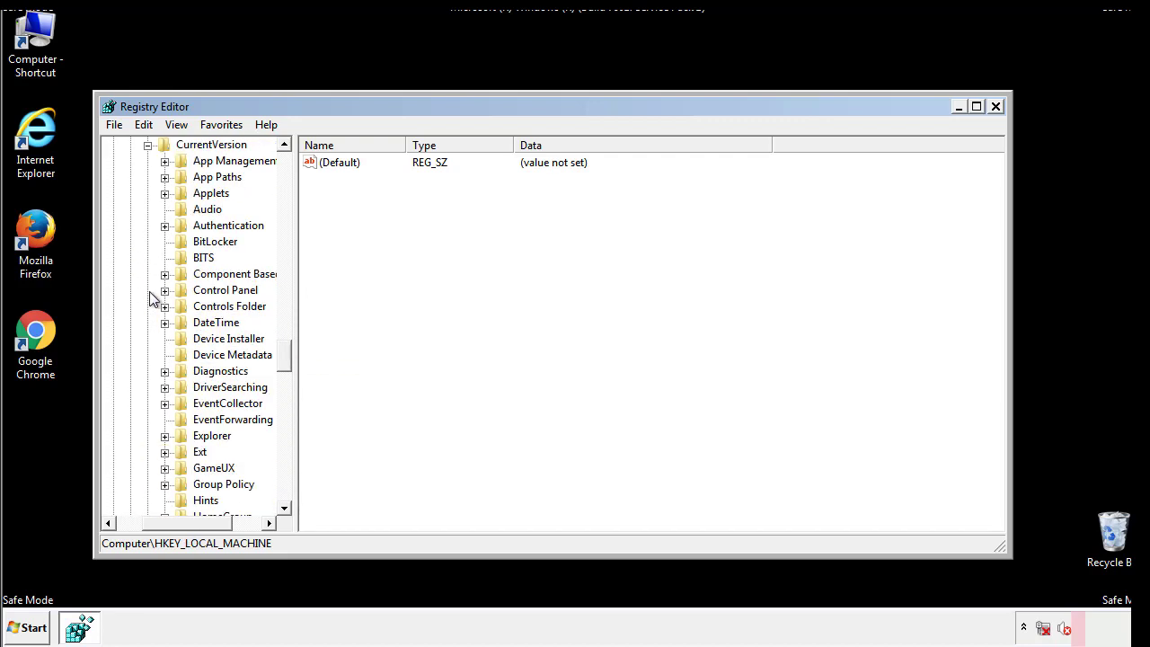
left_click_drag(292, 355, 285, 417)
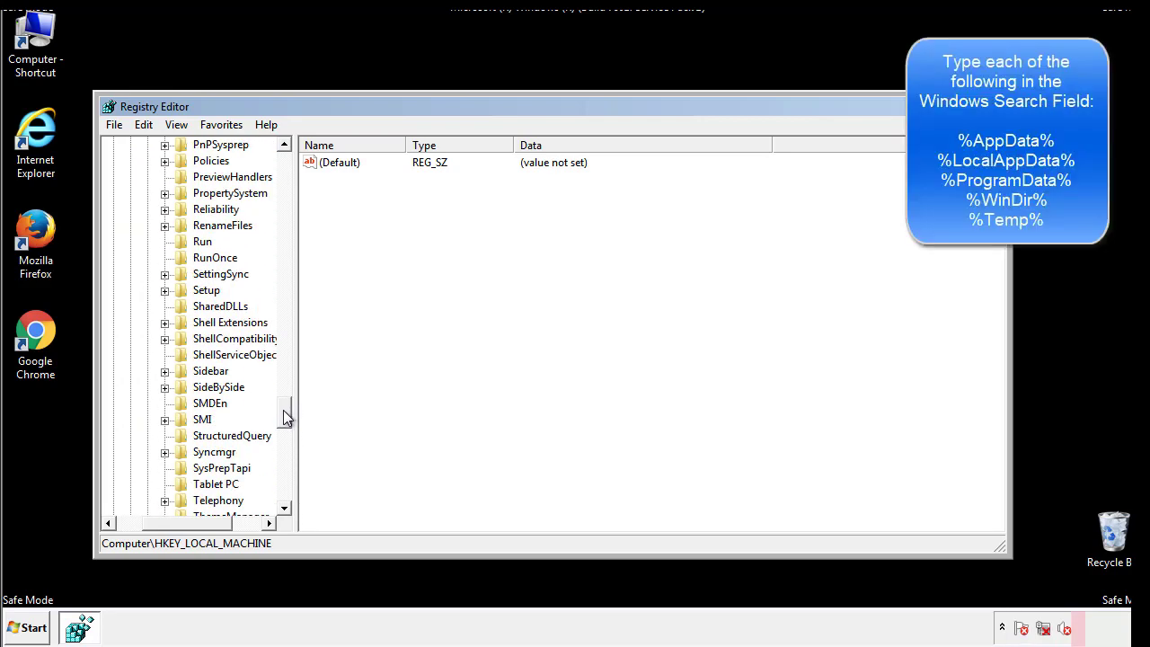
Step: Remove tappi.loc from HKLM's CurrentVersion\Run, leaving only the VMware entry
left_click(190, 245)
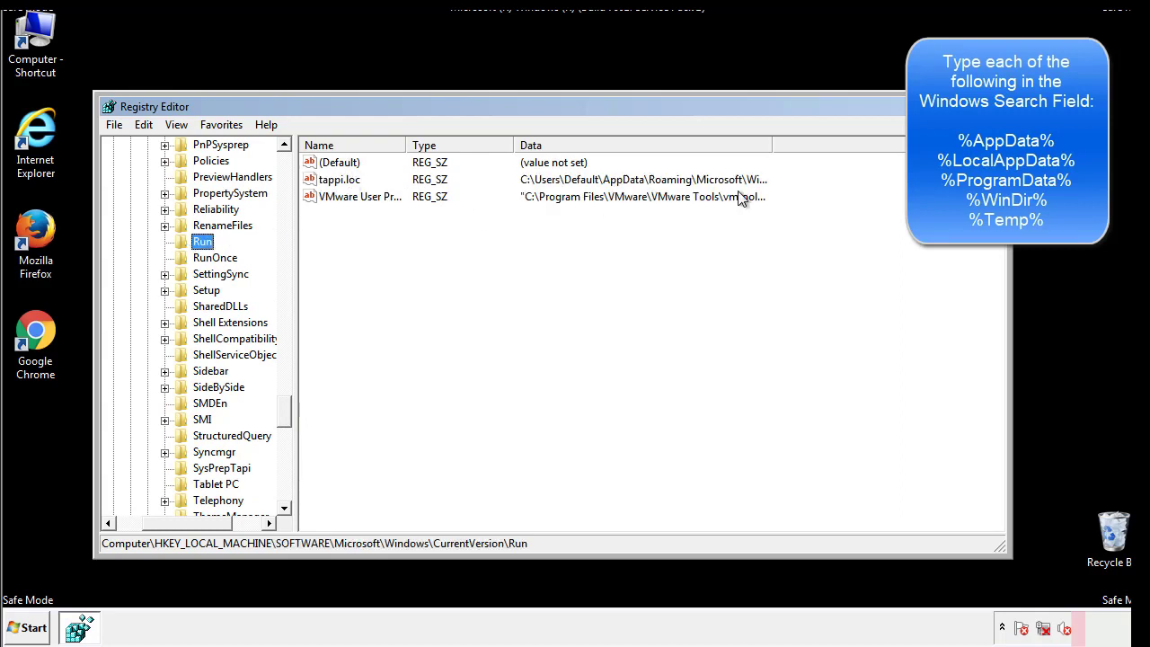
left_click(340, 183)
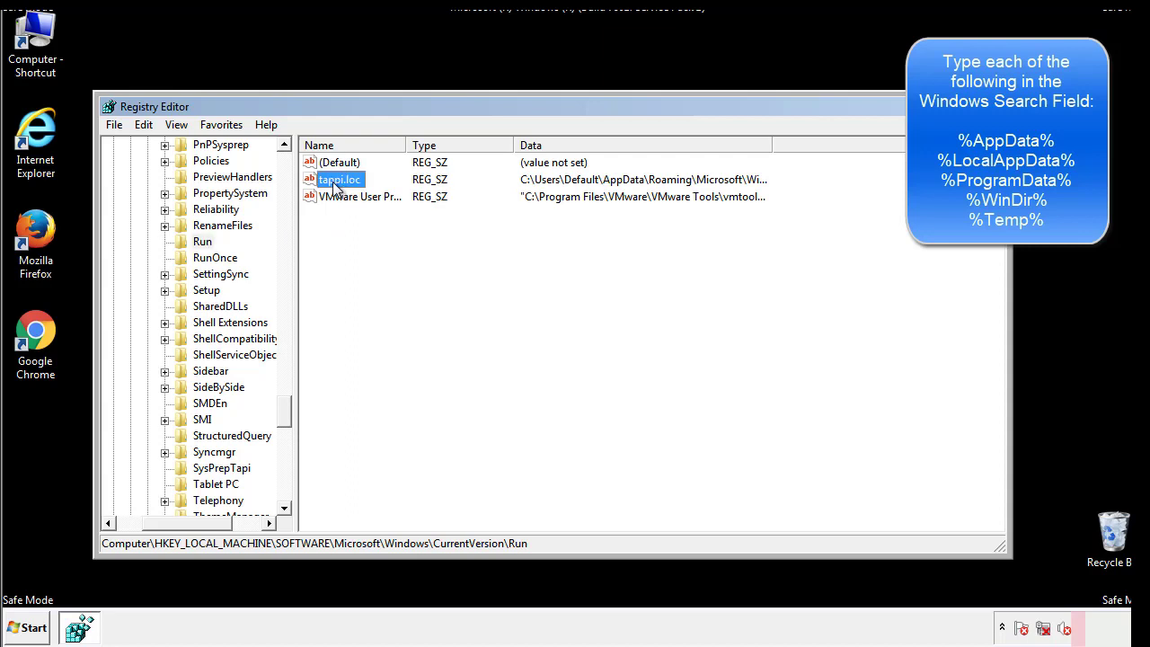
right_click(333, 182)
left_click(359, 234)
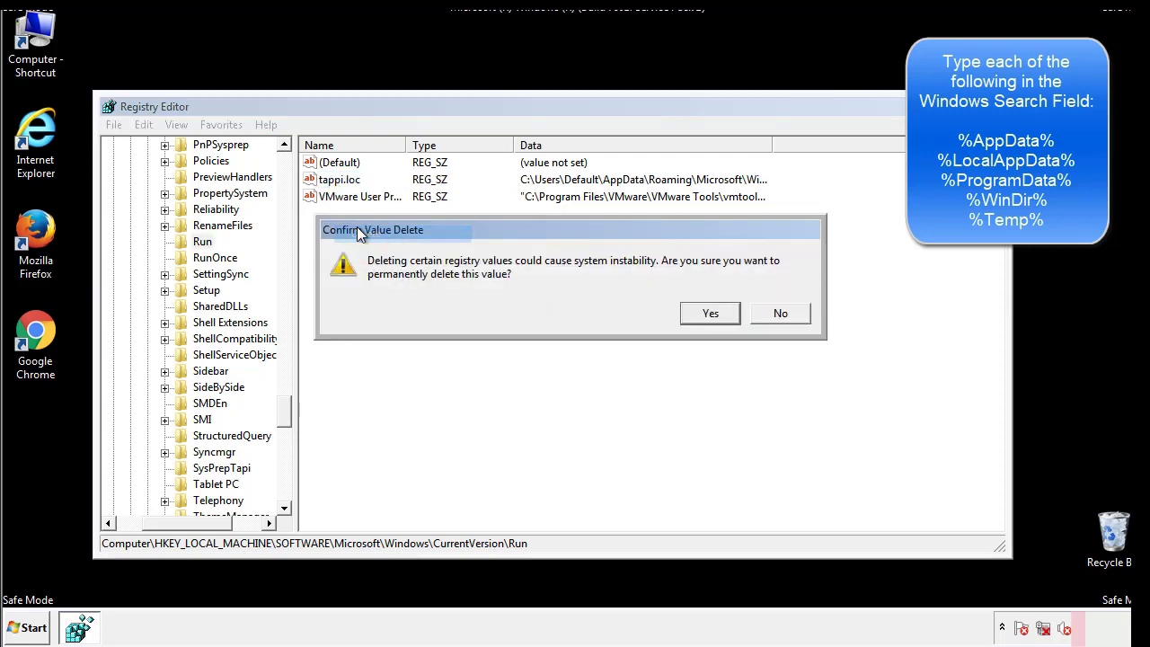
left_click(697, 318)
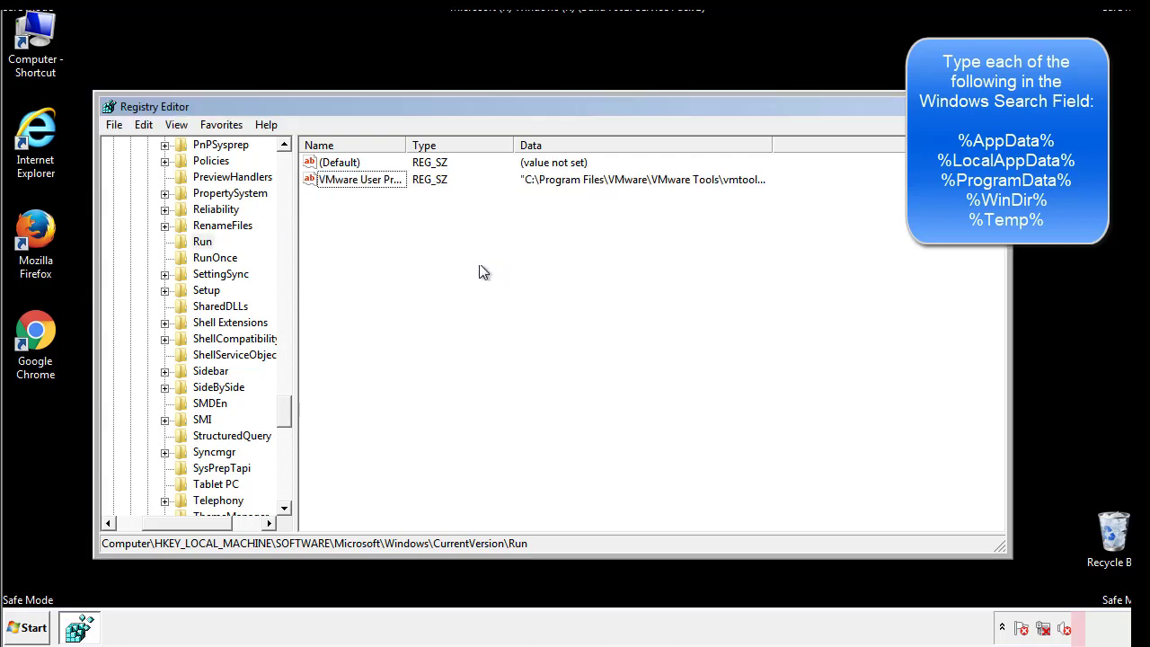
left_click_drag(285, 412, 285, 489)
left_click_drag(217, 523, 153, 531)
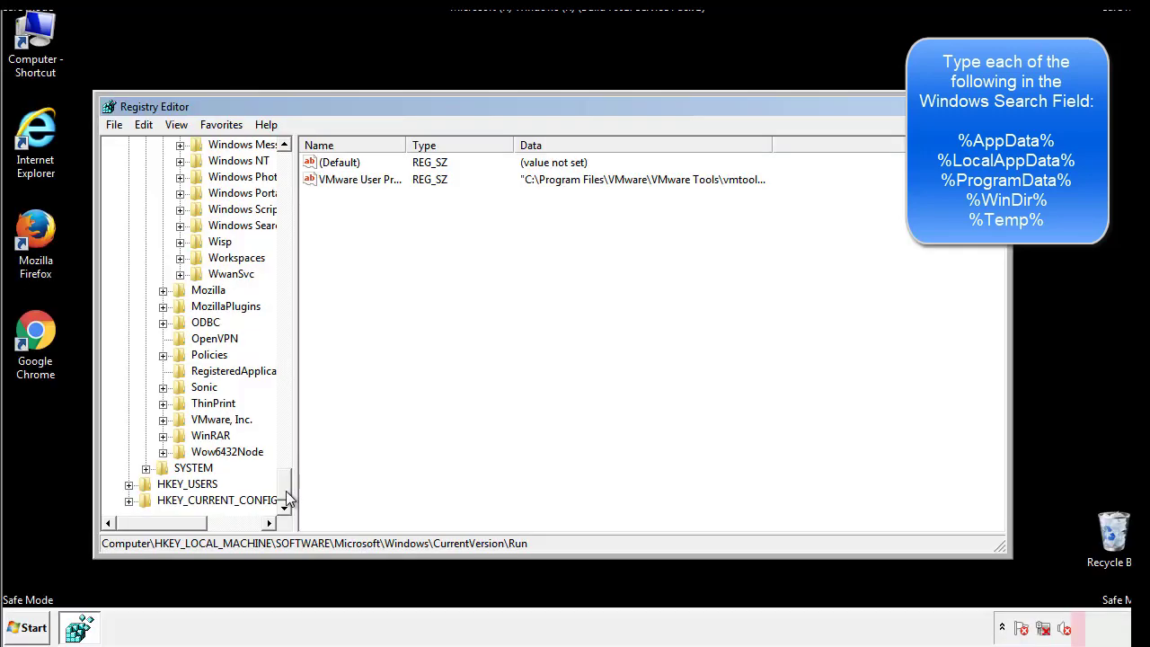
left_click_drag(285, 490, 293, 170)
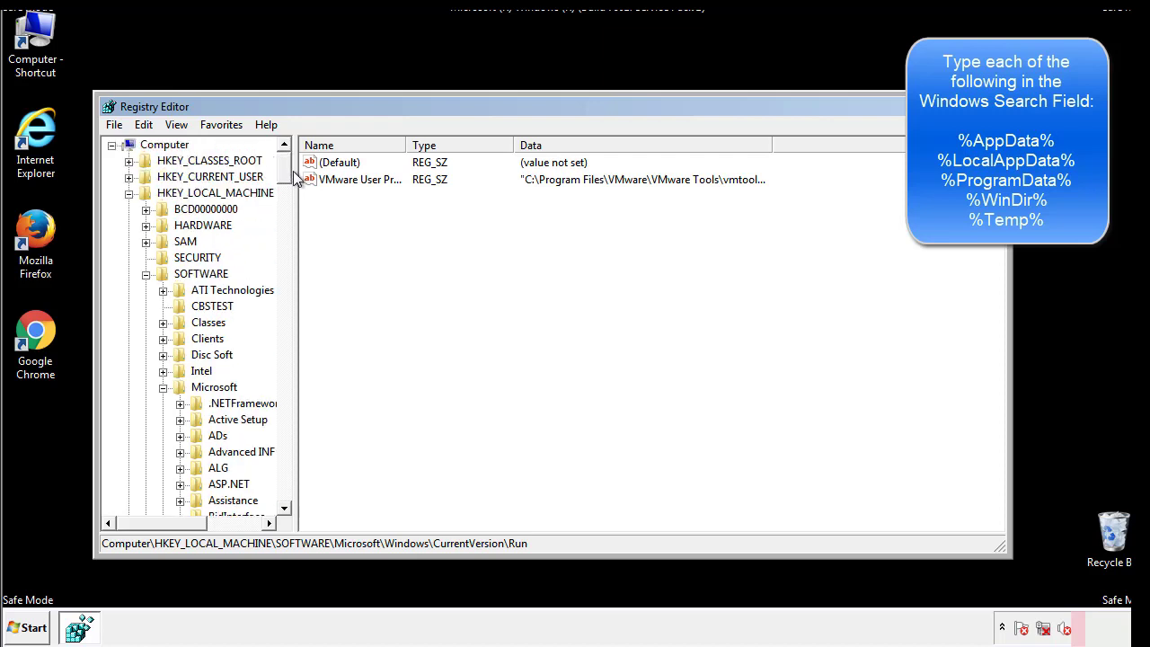
Step: Collapse HKEY_LOCAL_MACHINE and expand HKEY_CURRENT_USER\Software\Microsoft\Windows\CurrentVersion
left_click(128, 192)
left_click(129, 177)
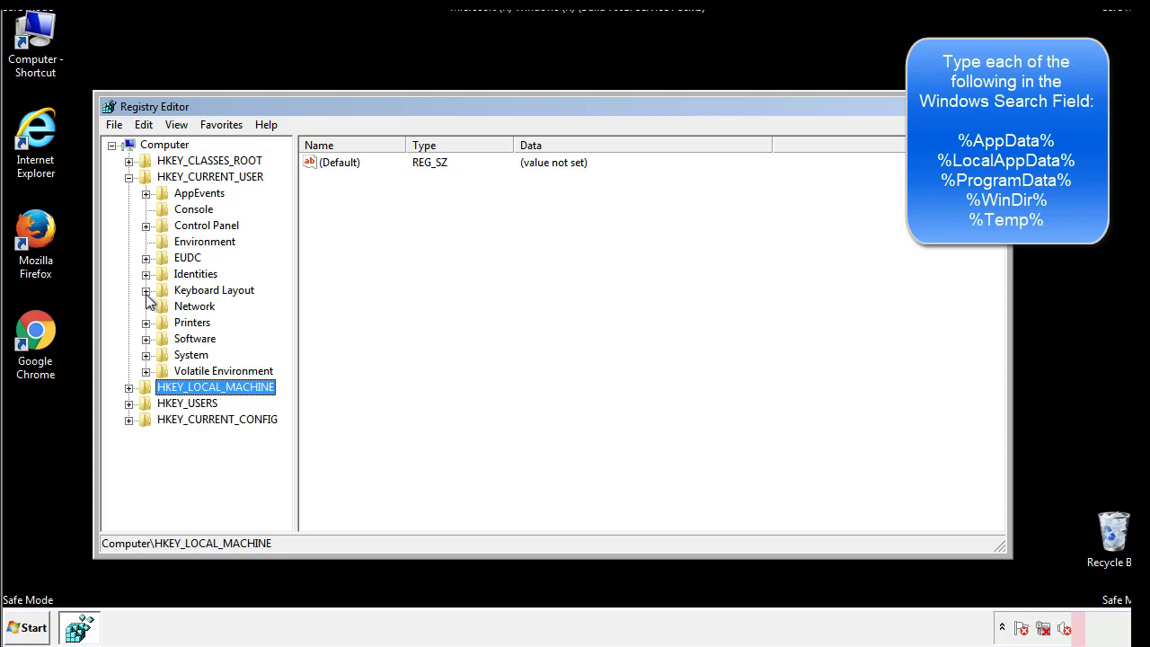
left_click(146, 339)
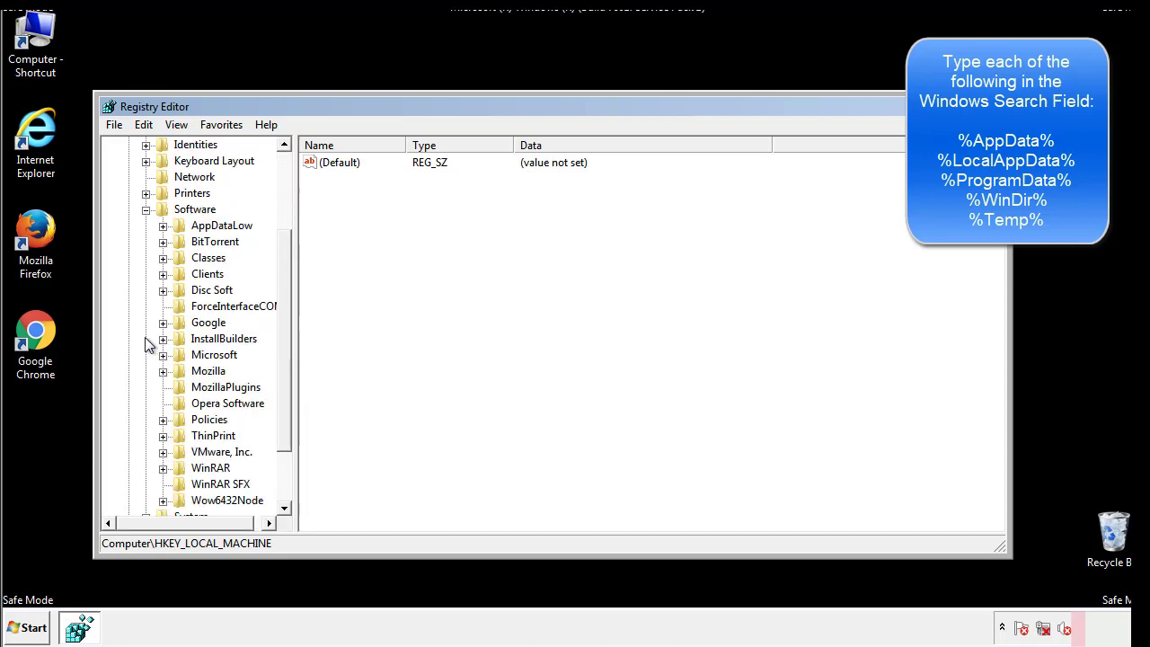
left_click_drag(282, 329, 282, 342)
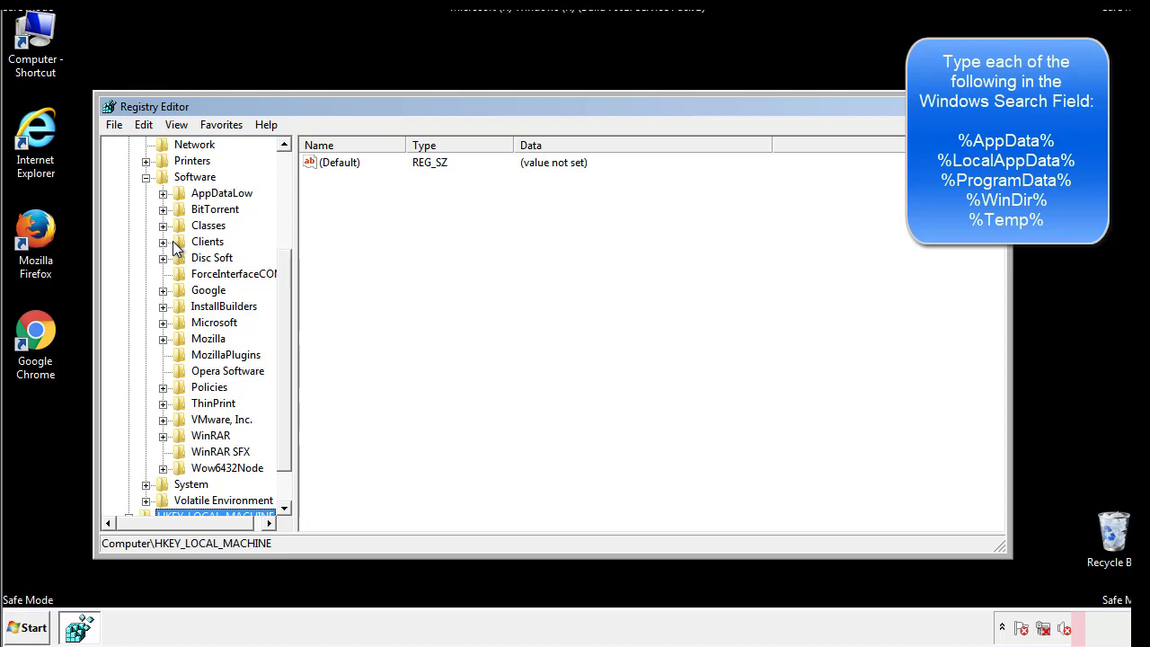
left_click(162, 325)
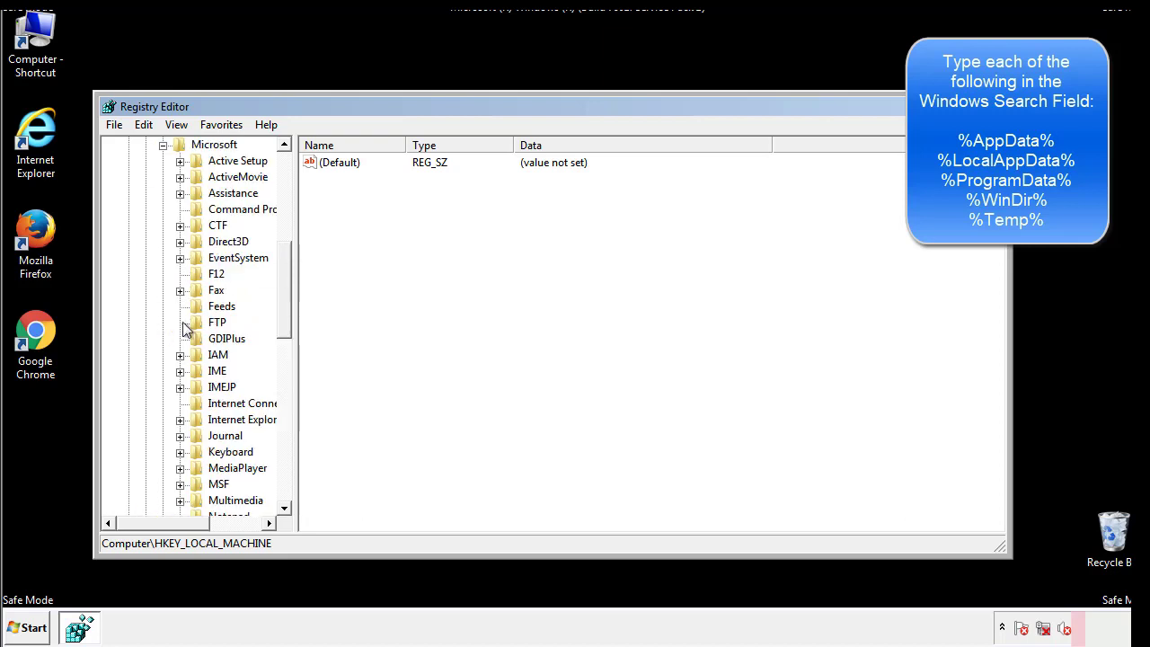
left_click_drag(282, 263, 285, 381)
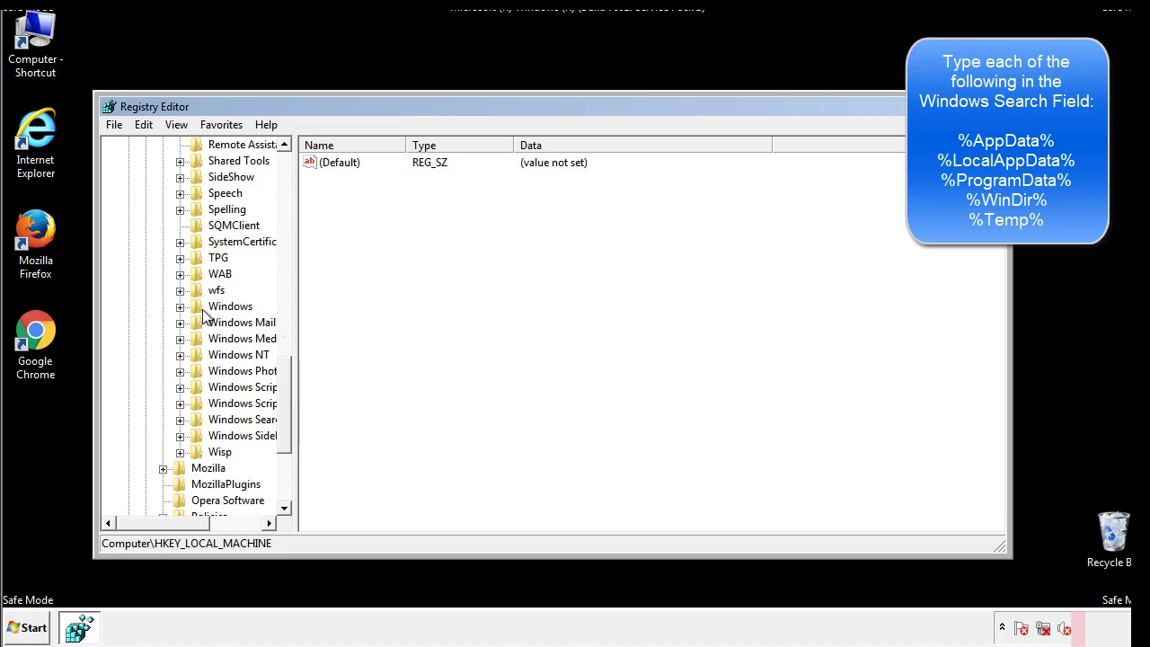
left_click(180, 307)
left_click(197, 323)
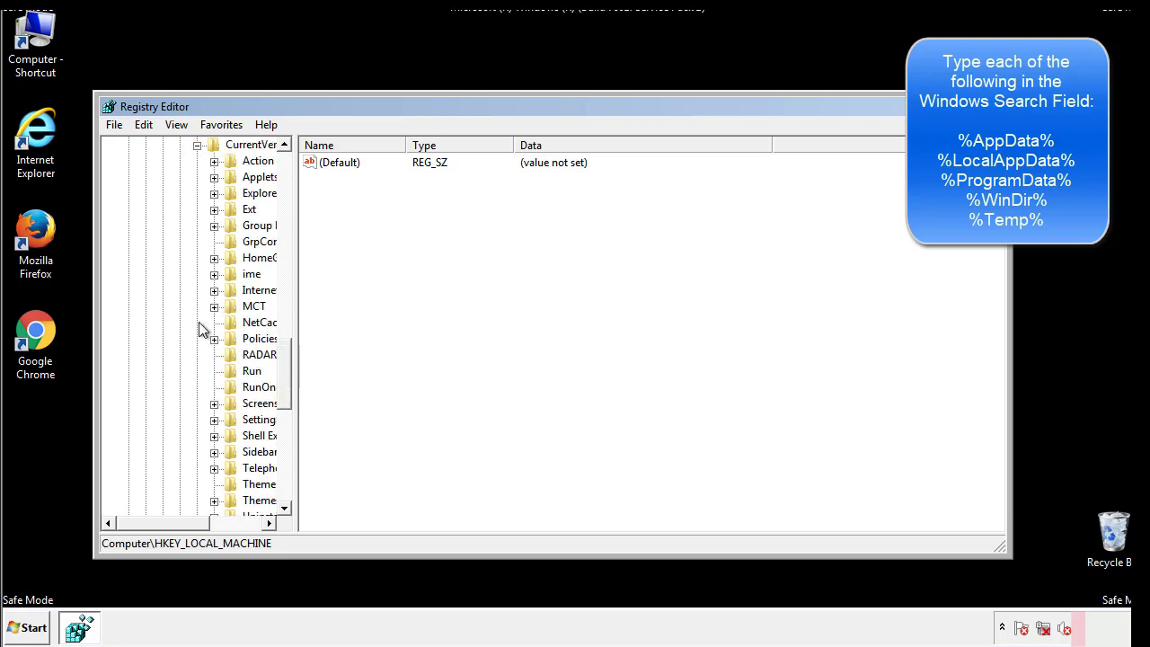
left_click_drag(175, 529, 202, 523)
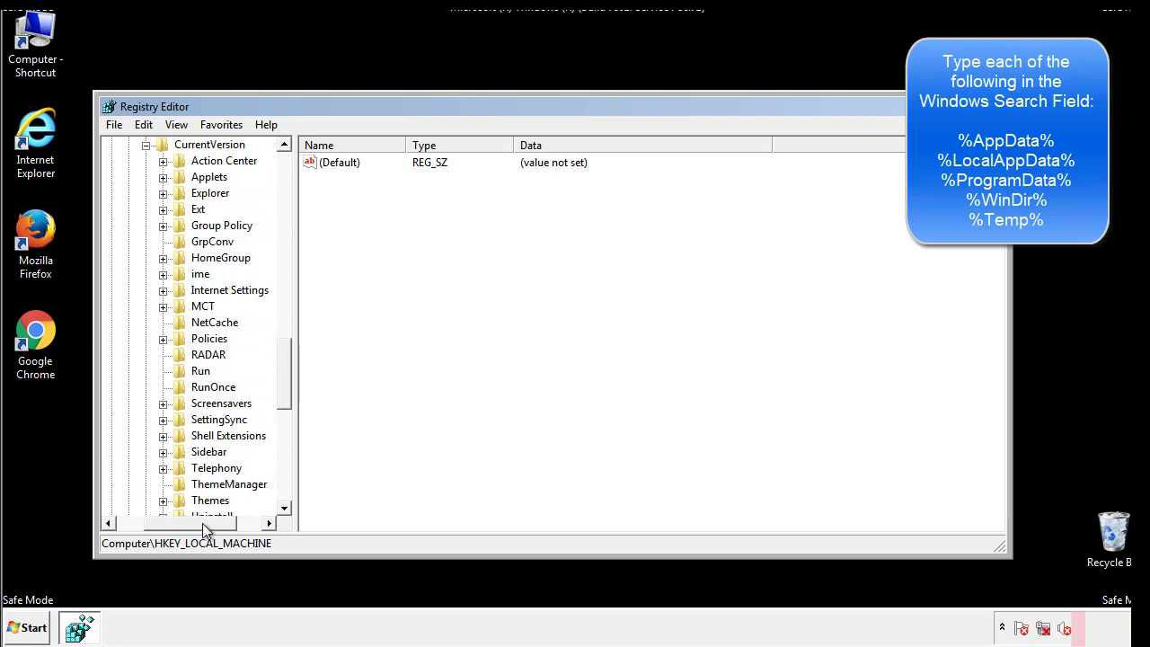
Step: Check the current user's Run key, holding only DAEMON Tools, then collapse the Windows key
left_click(198, 370)
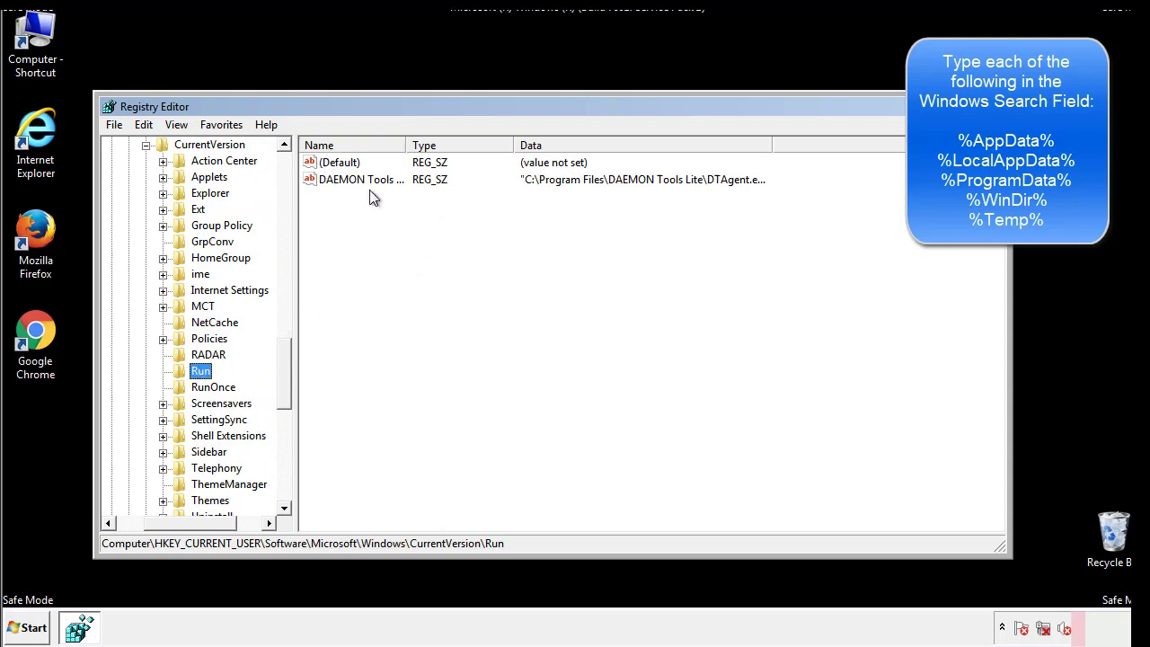
left_click(494, 212)
left_click_drag(191, 520, 163, 522)
left_click_drag(291, 390, 284, 375)
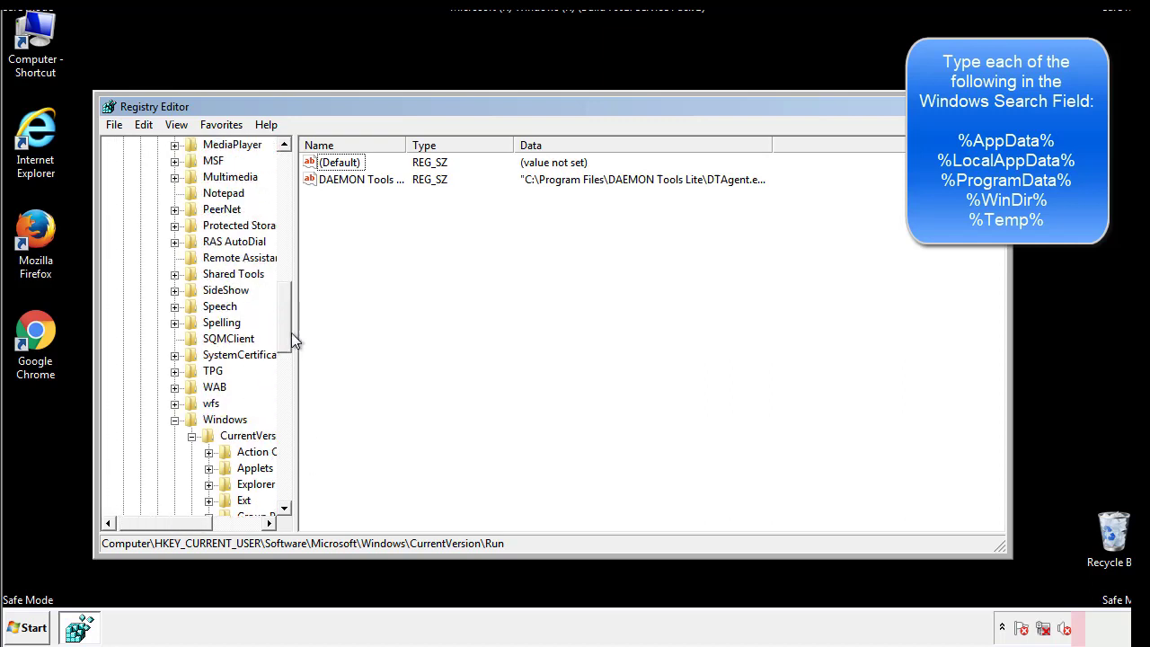
left_click(176, 420)
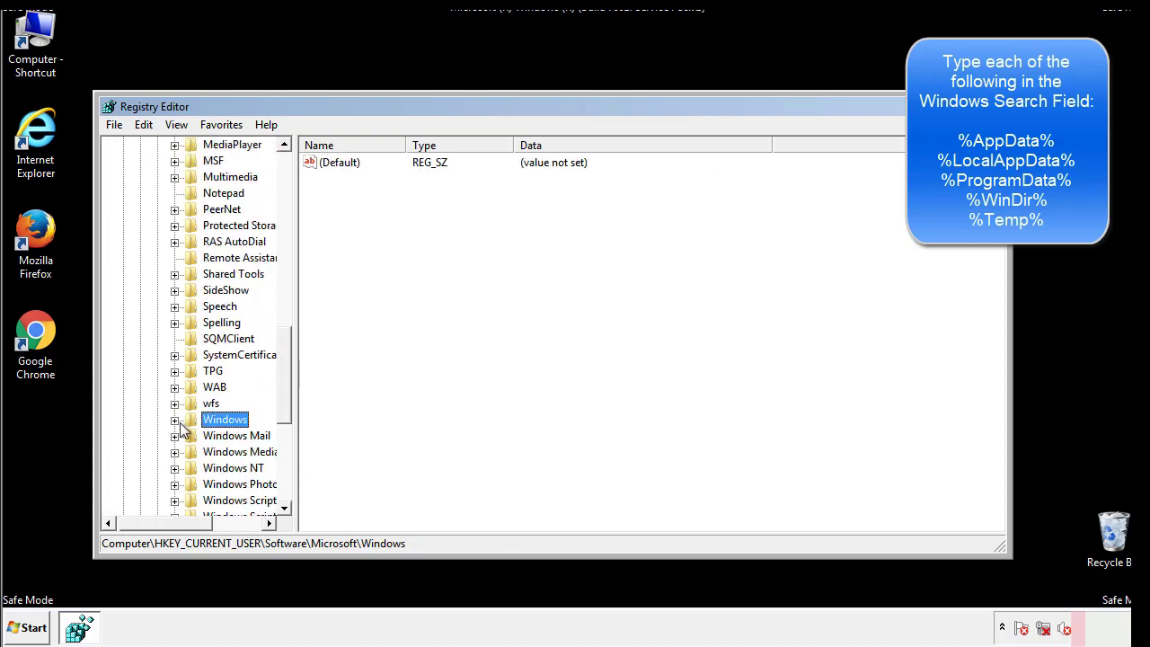
left_click_drag(289, 400, 290, 222)
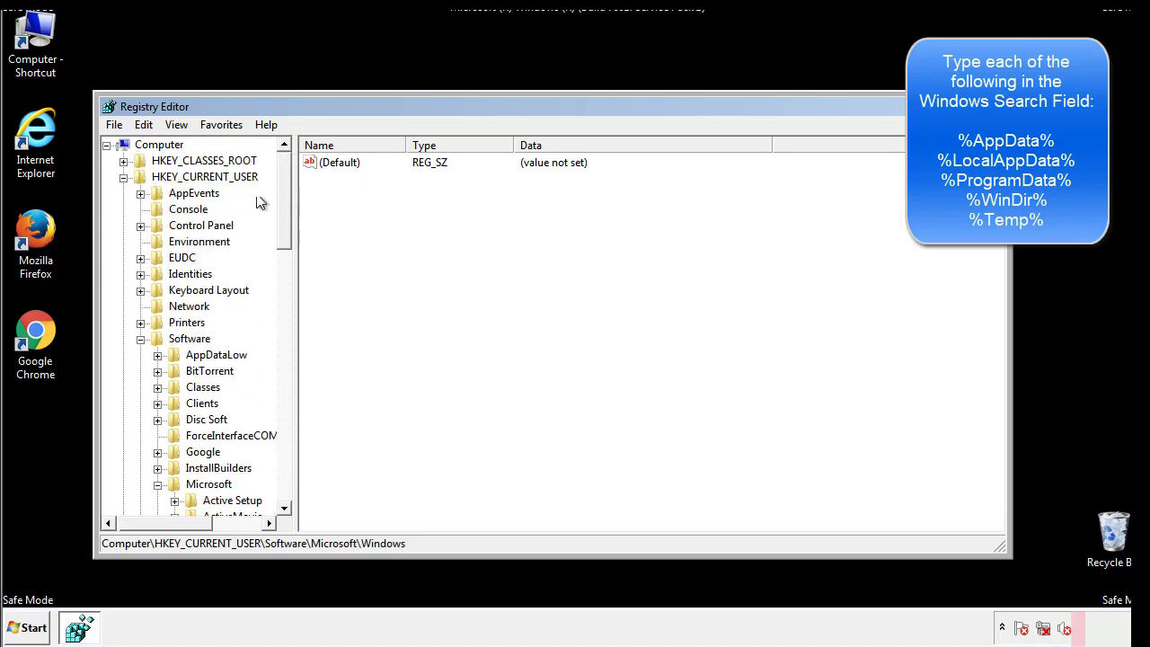
Step: Search the registry for %temp%, landing on the VolumeCaches\Temporary Files key
left_click(144, 125)
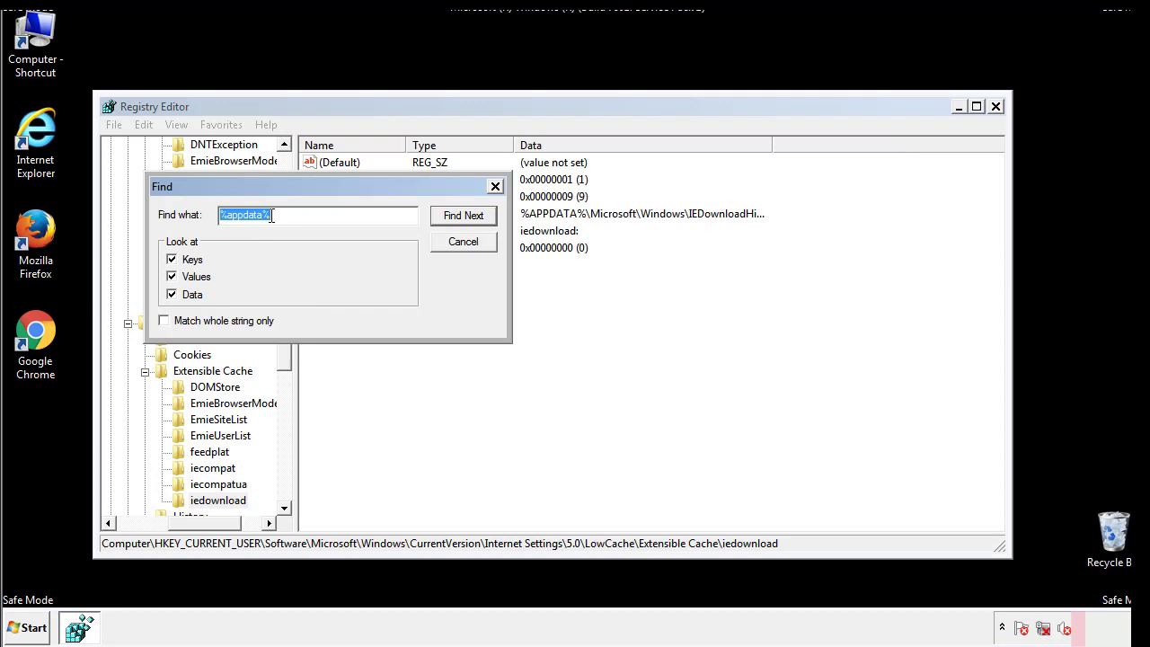
type("%temp%")
key("Return")
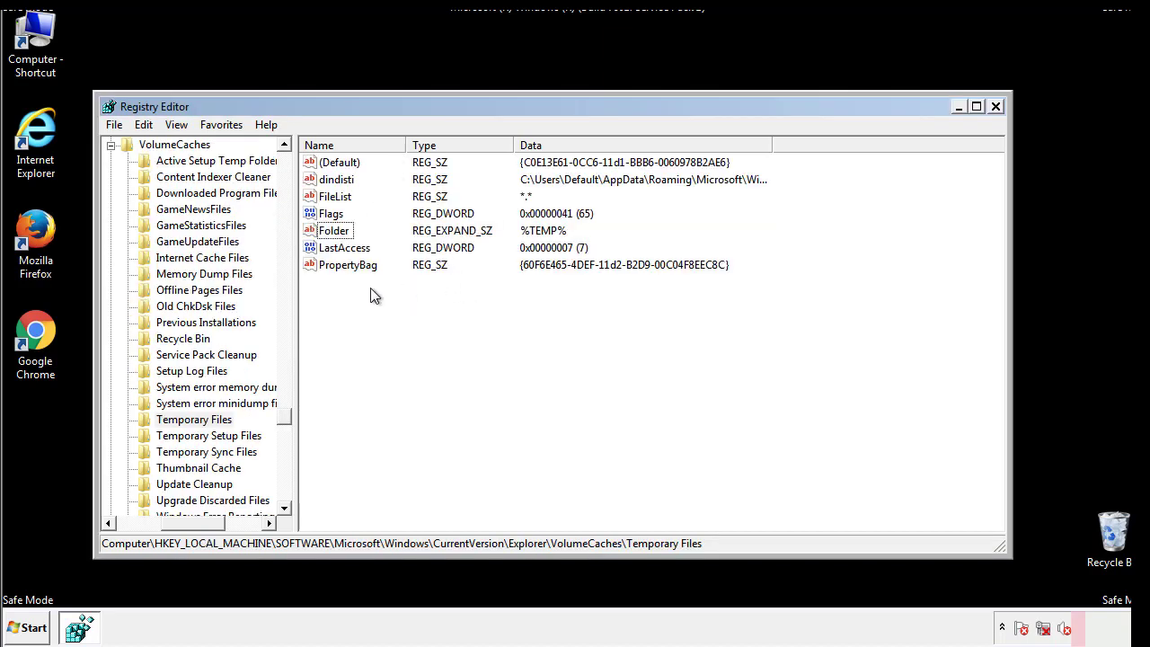
Step: Select every value in Temporary Files, including dindisti, and delete them, confirming with Yes
left_click_drag(368, 288, 324, 162)
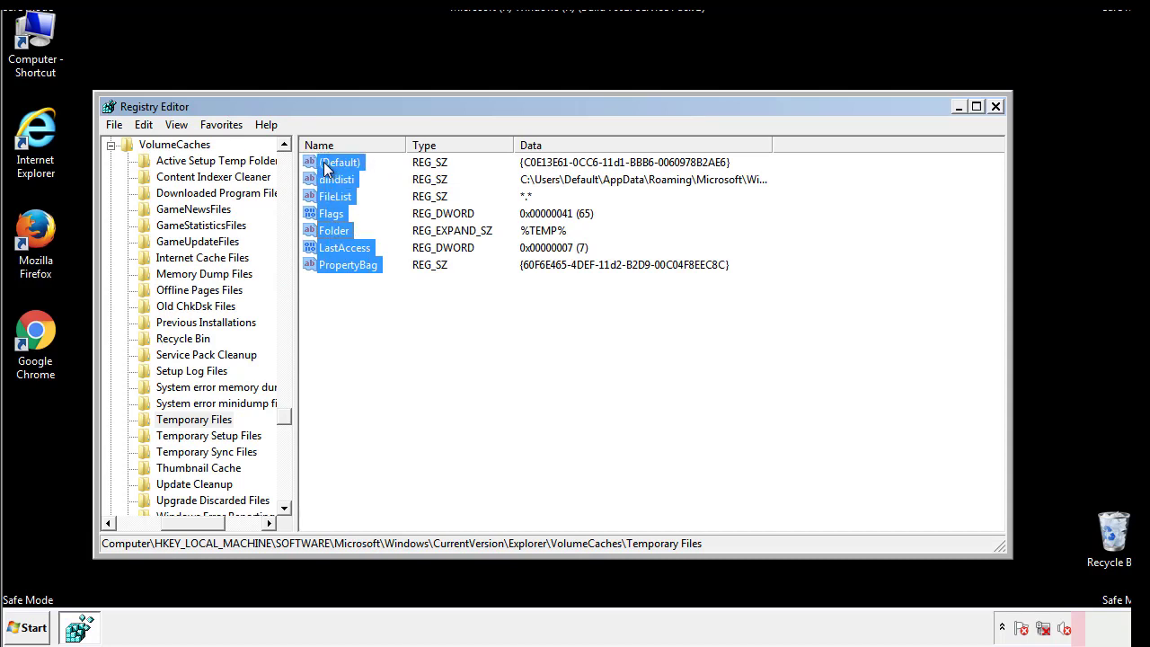
right_click(324, 162)
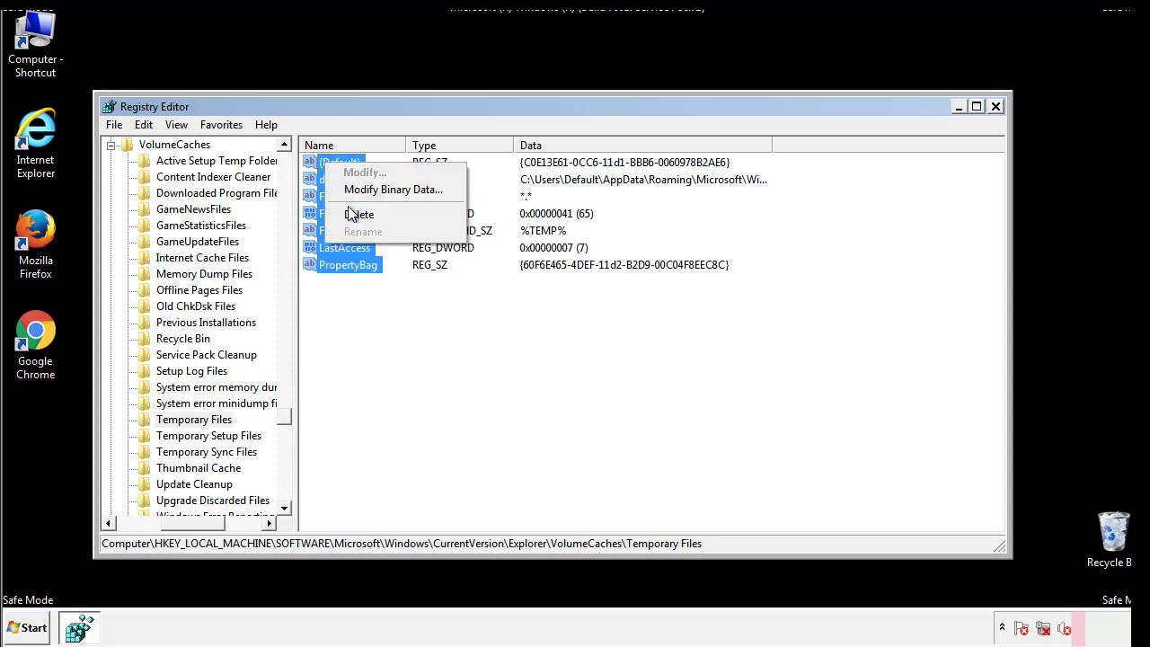
left_click(353, 212)
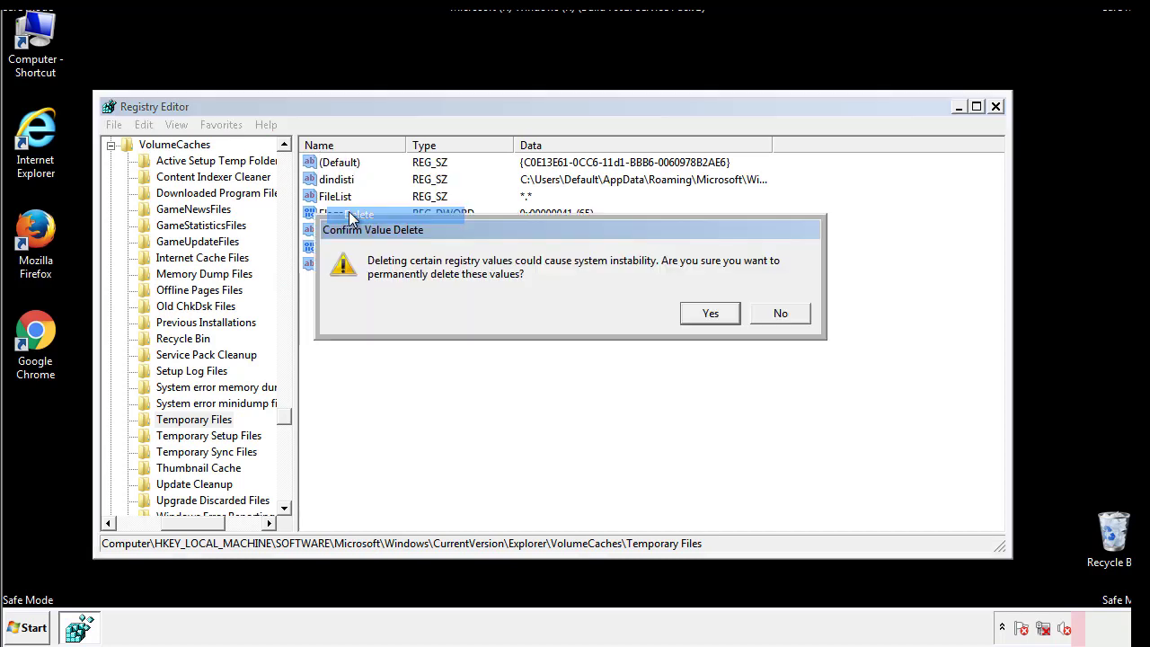
left_click(718, 313)
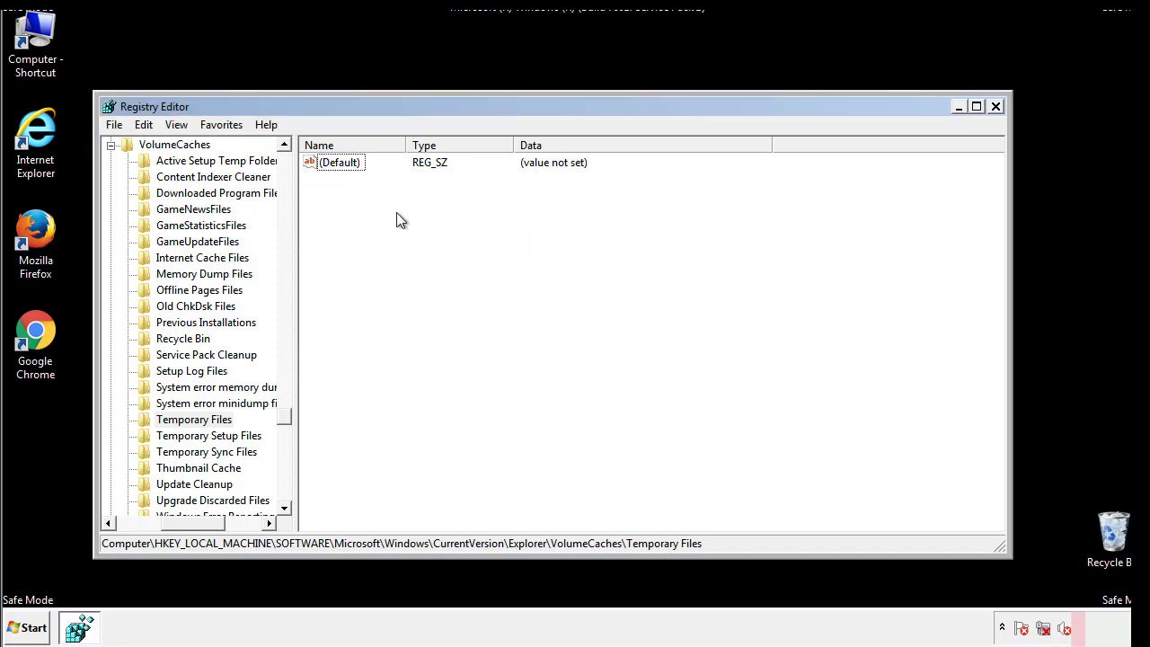
Step: Close Registry Editor and launch msconfig from the Start menu search
left_click(997, 107)
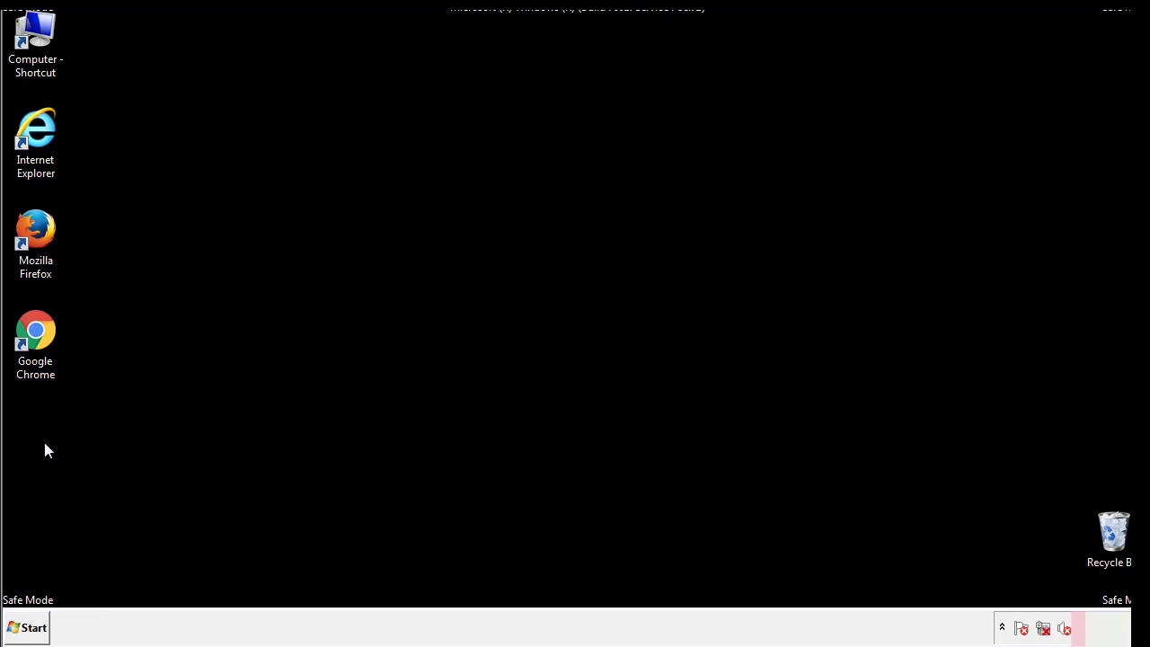
left_click(21, 631)
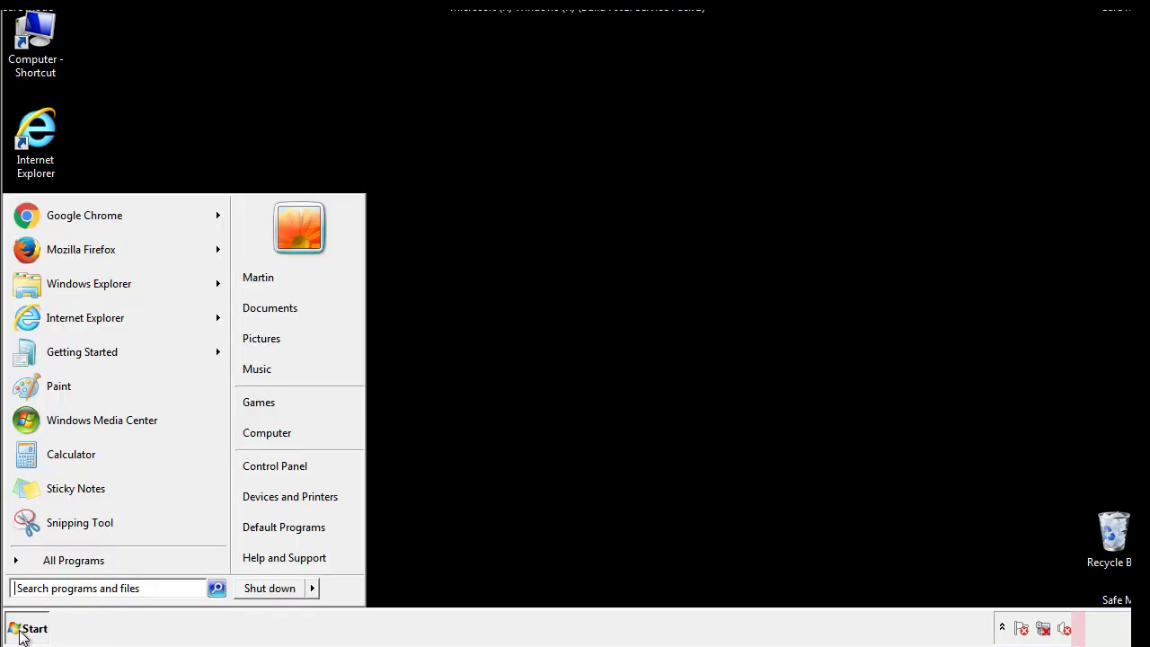
left_click(62, 588)
type("mscon")
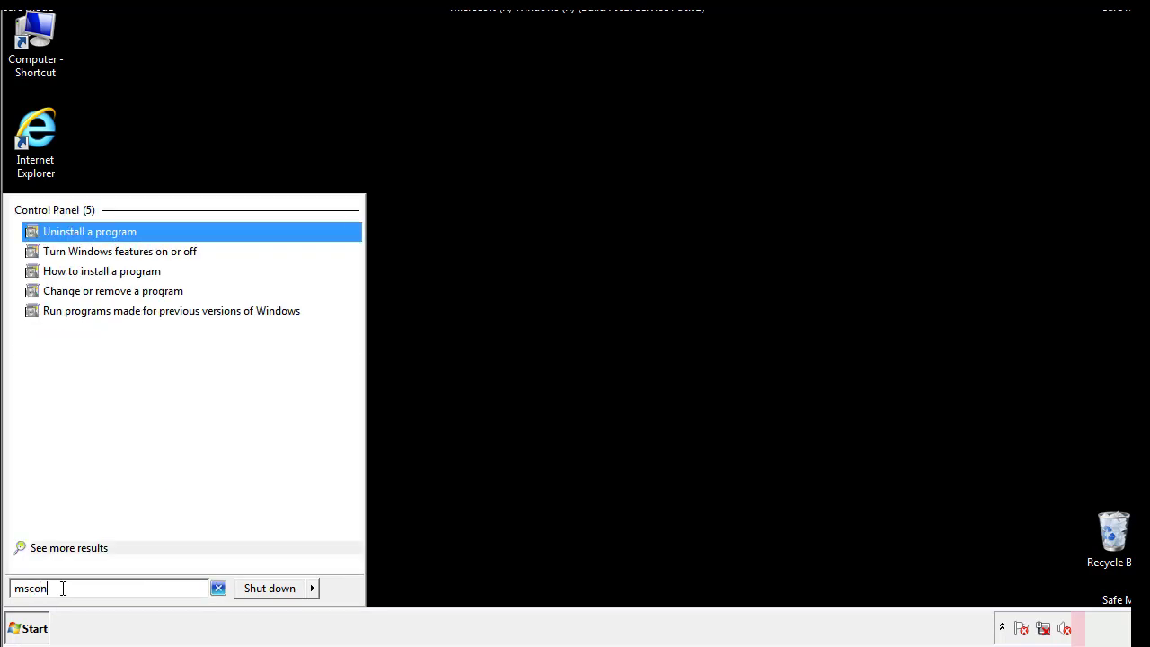
type("fig")
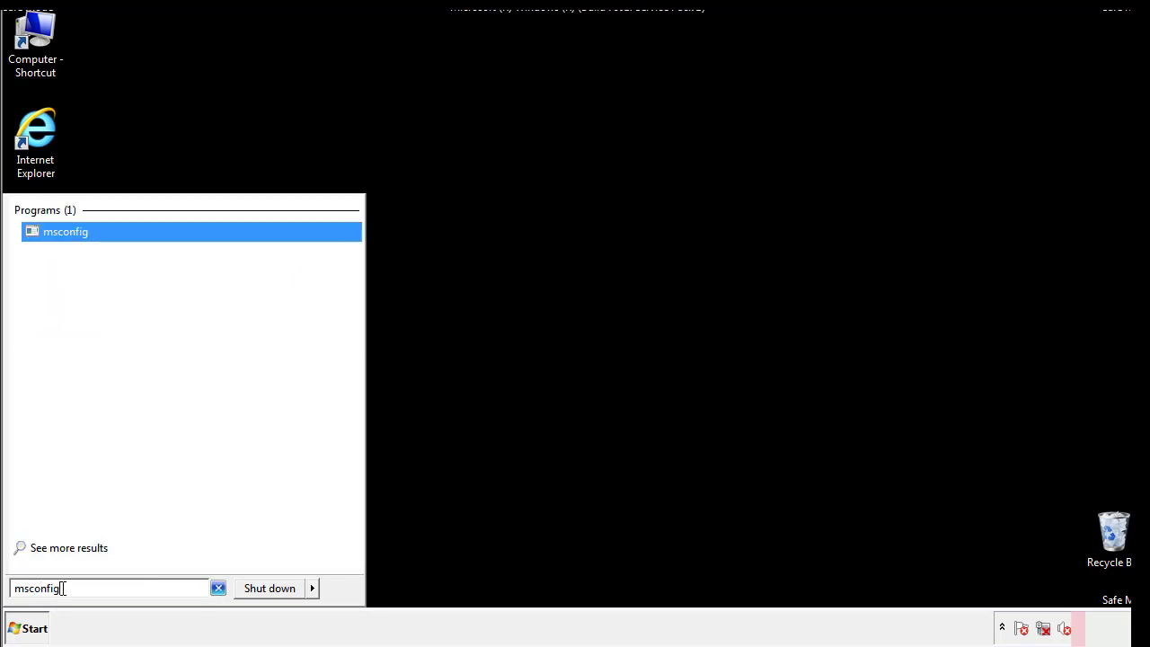
key("Return")
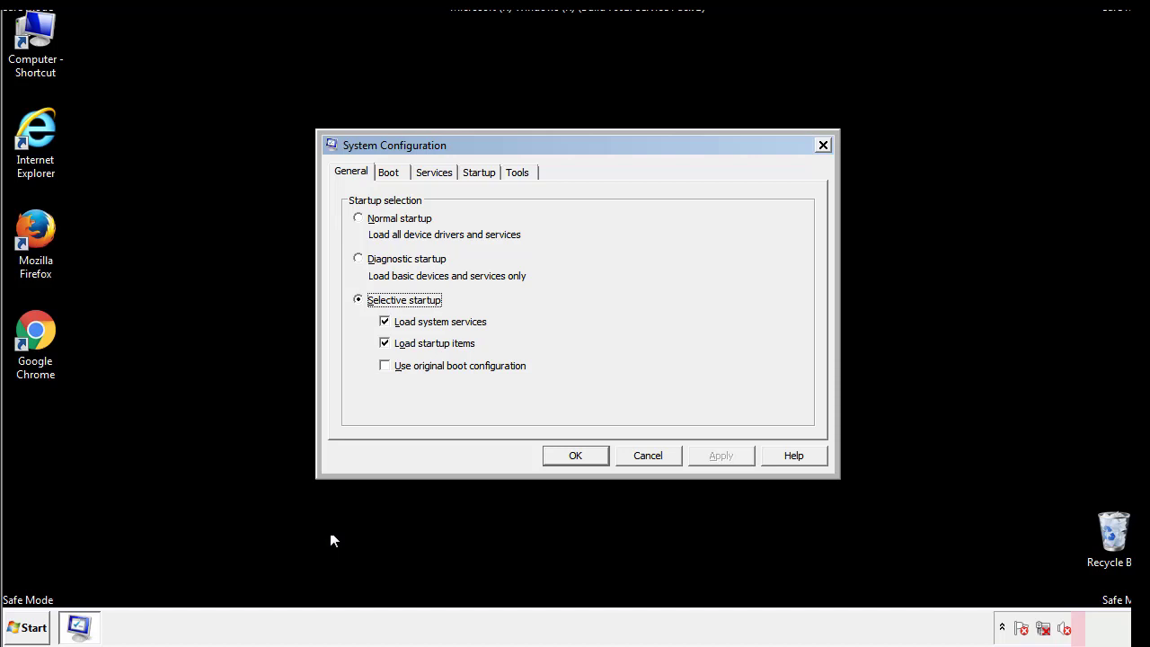
Step: Clear Safe boot on the Boot tab, apply and confirm, then choose Restart
left_click(389, 173)
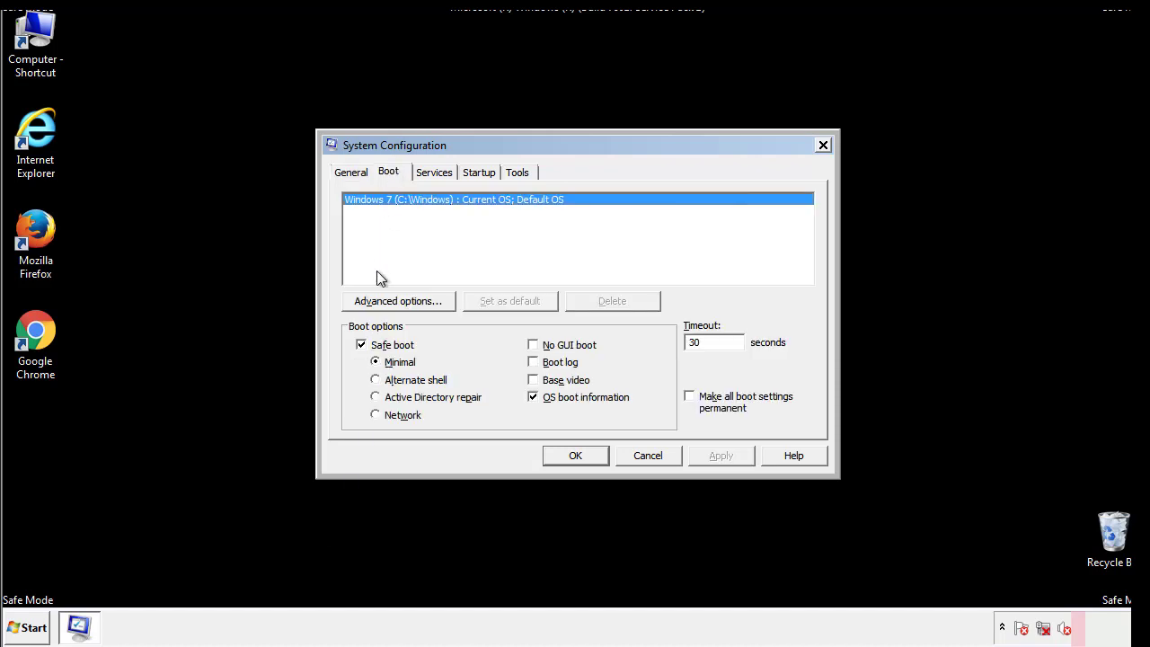
left_click(363, 346)
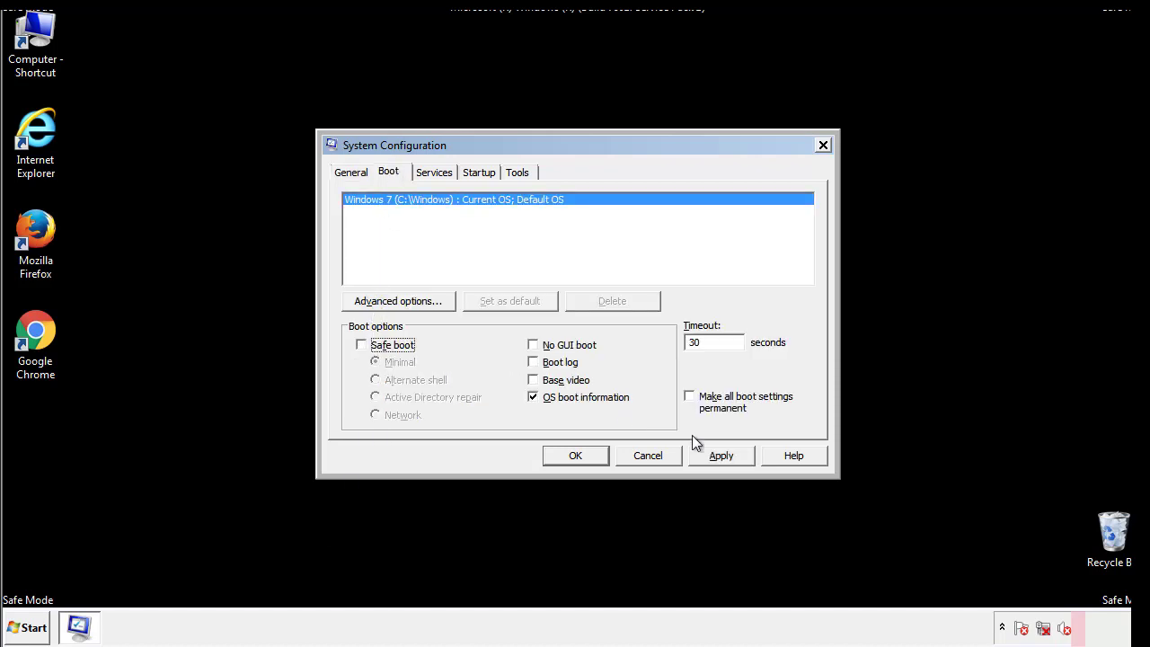
left_click(723, 455)
left_click(575, 456)
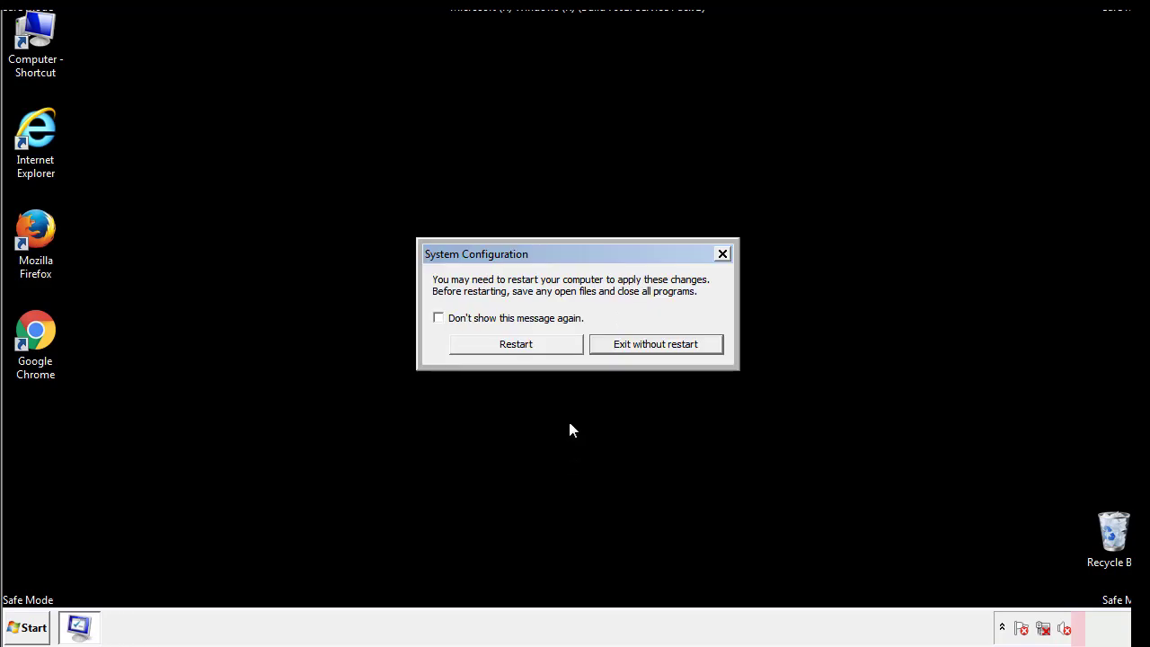
left_click(532, 350)
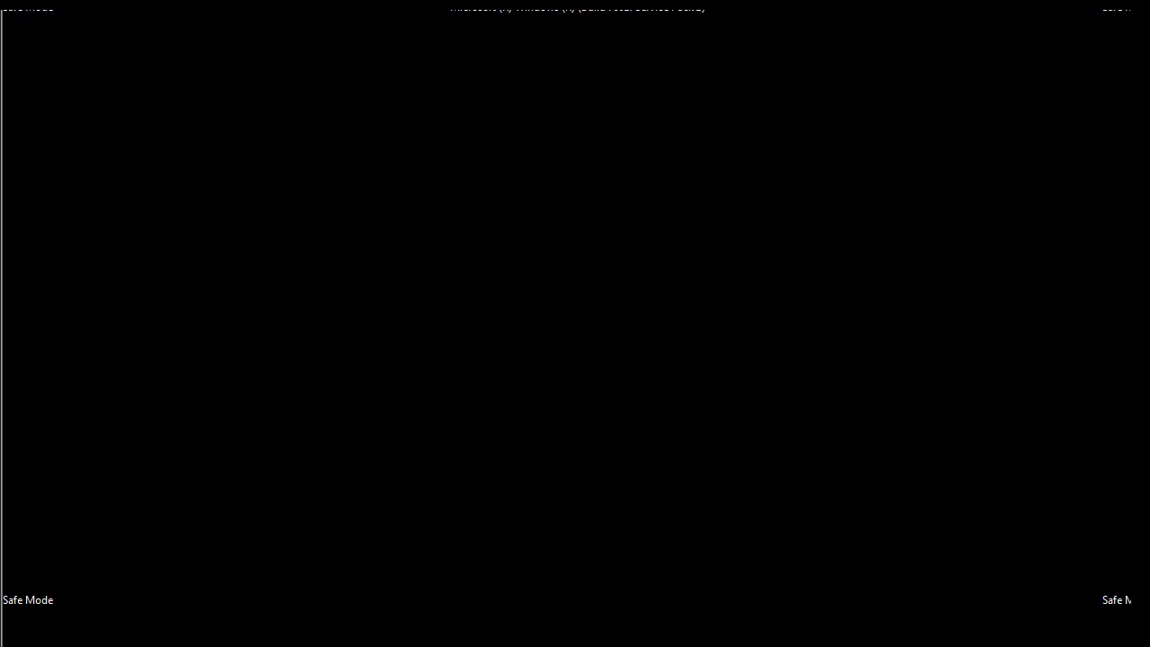